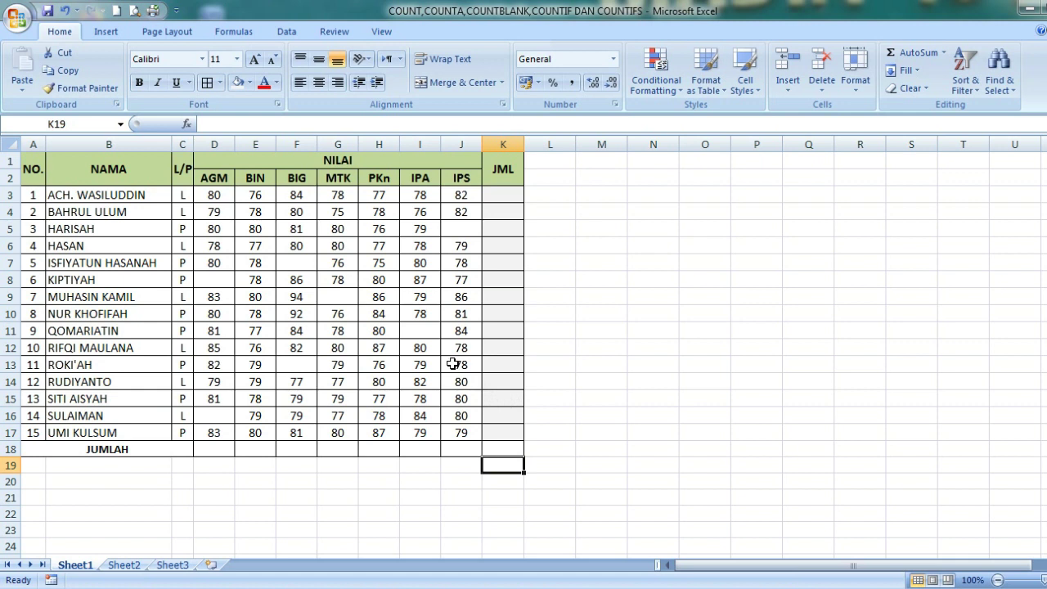
# - Review the grade table's header cells: NO., NAMA, L/P, NILAI and JML
pyautogui.click(534, 333)
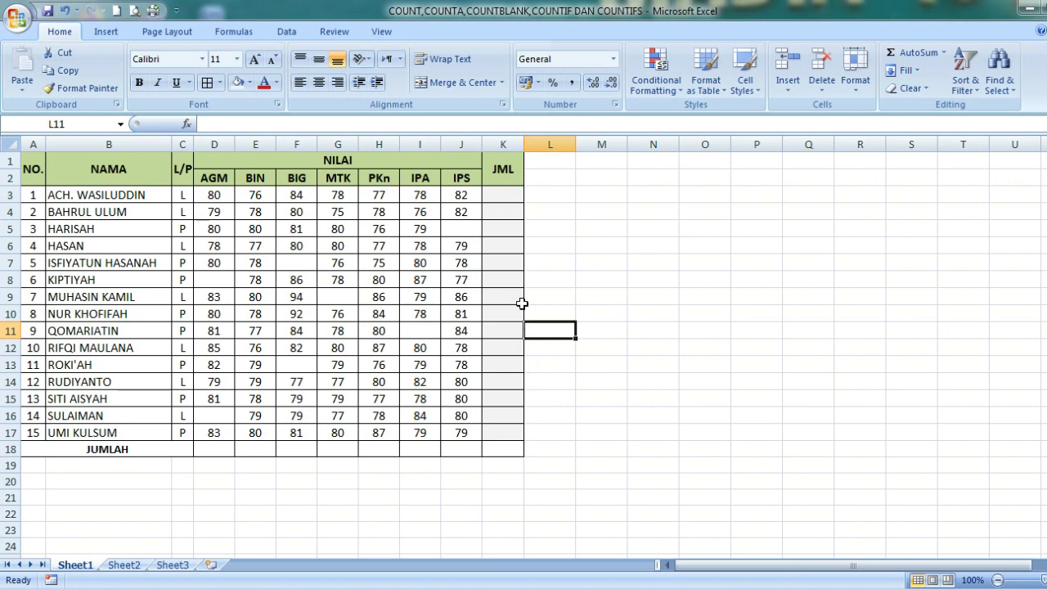
pyautogui.click(487, 326)
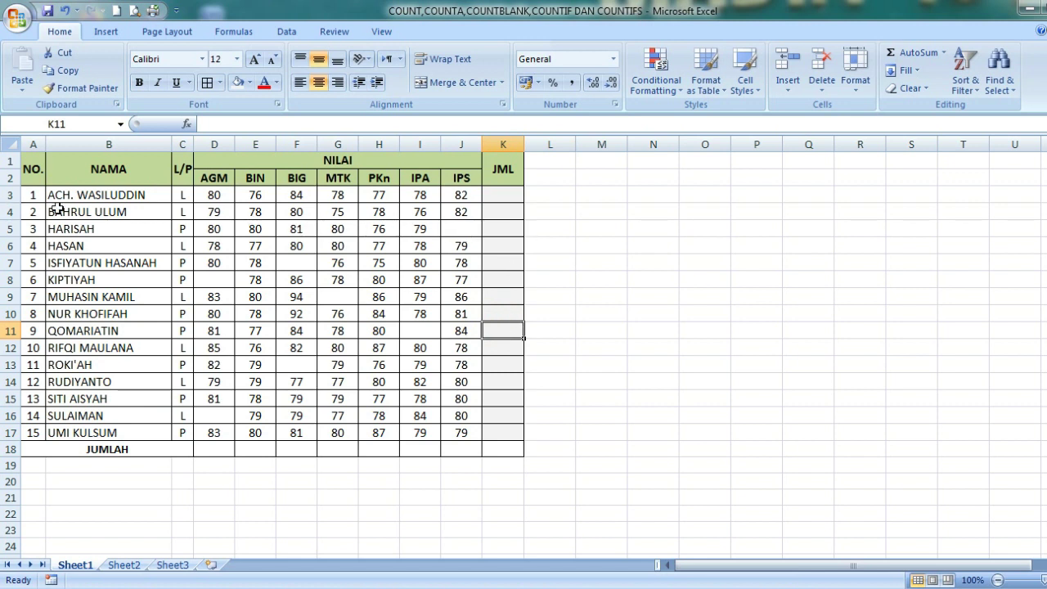
pyautogui.click(29, 179)
pyautogui.click(86, 170)
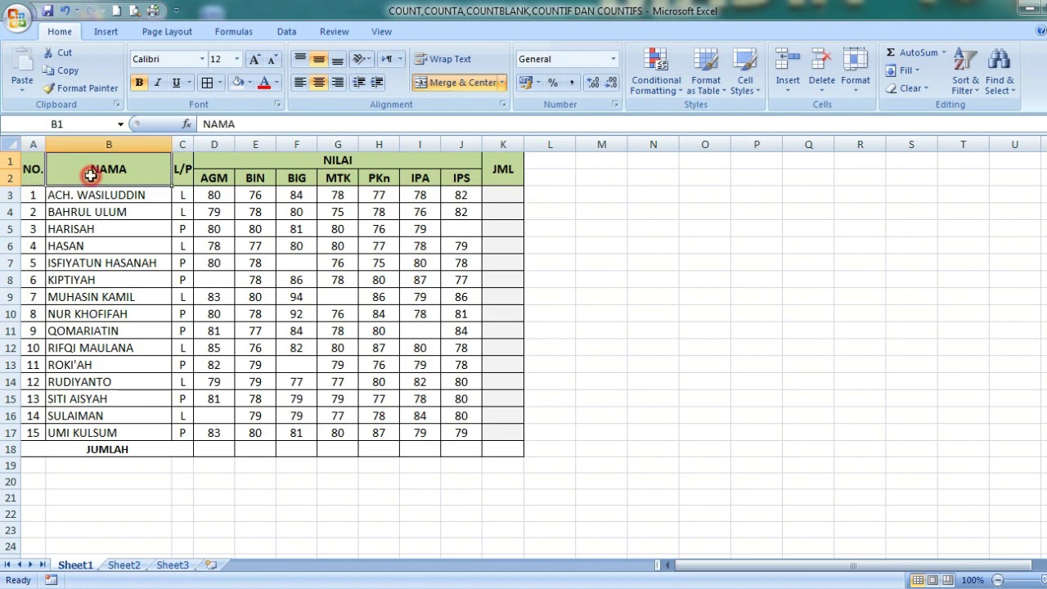
pyautogui.click(182, 167)
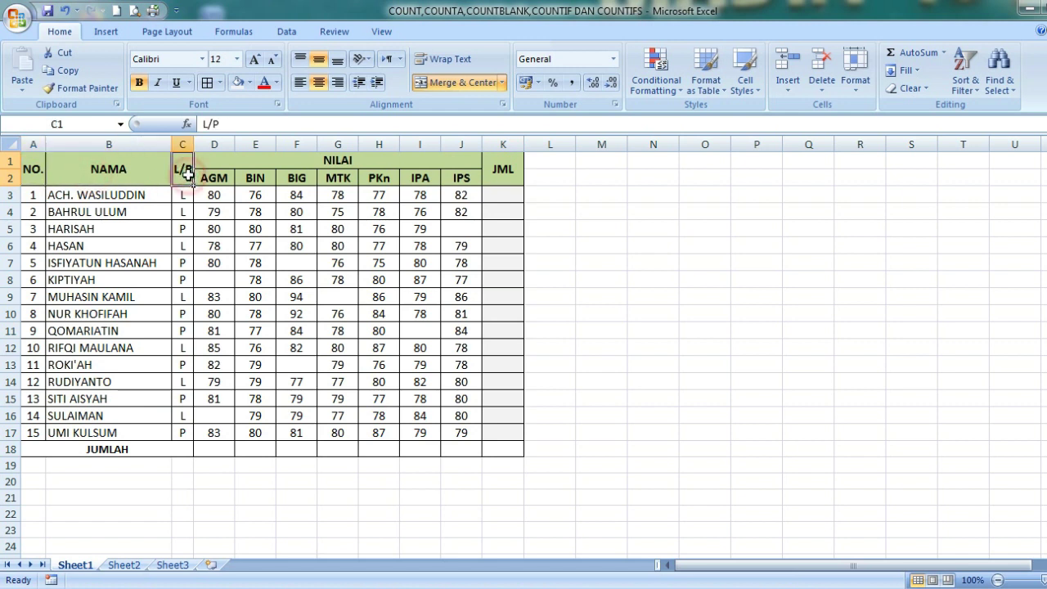
pyautogui.click(313, 161)
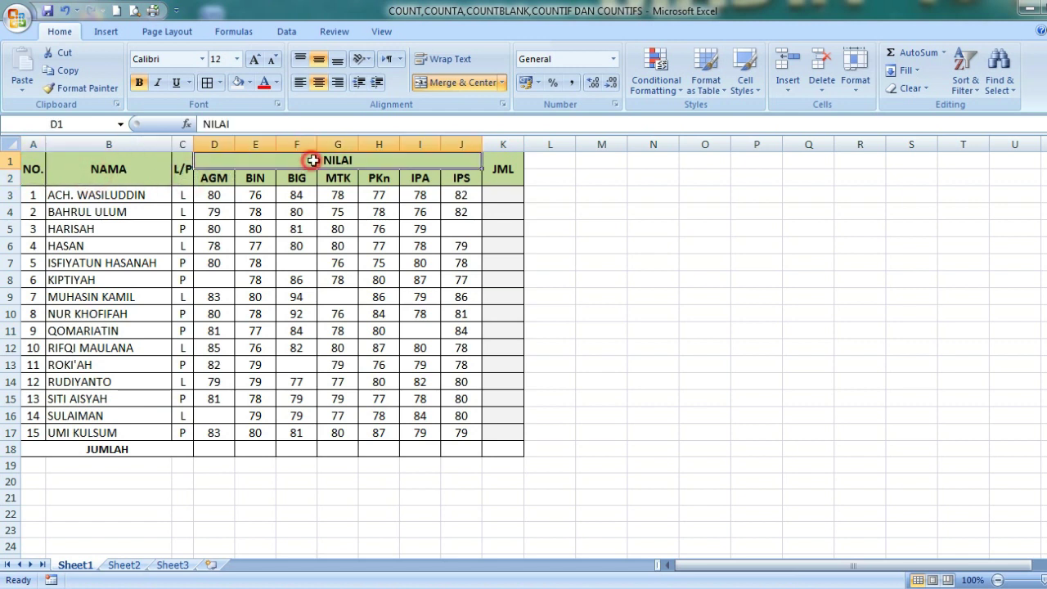
pyautogui.click(504, 170)
# - Total the first student's scores in K3 with =SUM(D3:J3) and fill the formula down to K17
pyautogui.click(506, 196)
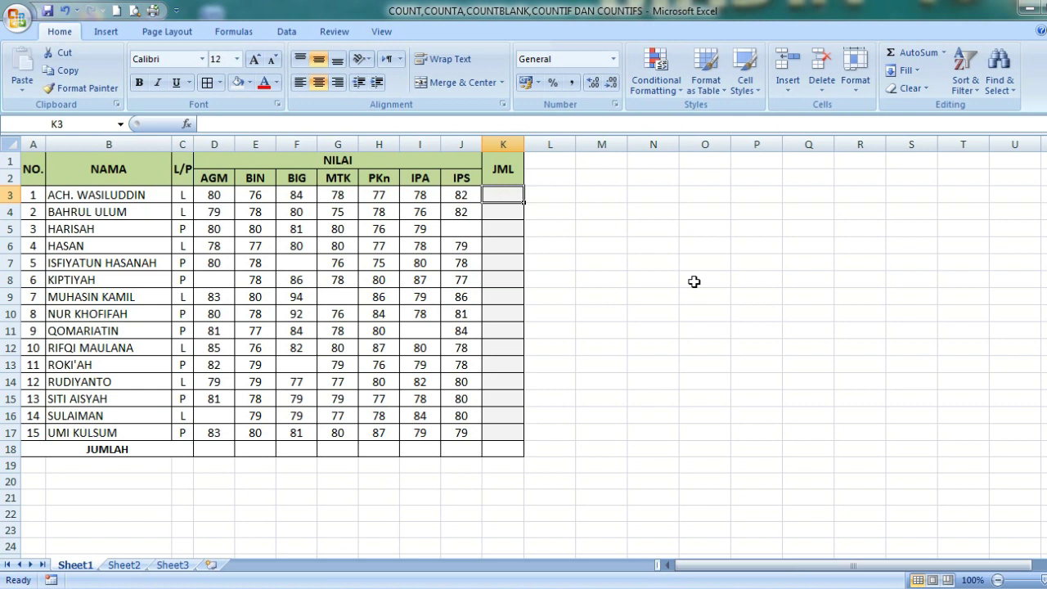
pyautogui.write('=SUM')
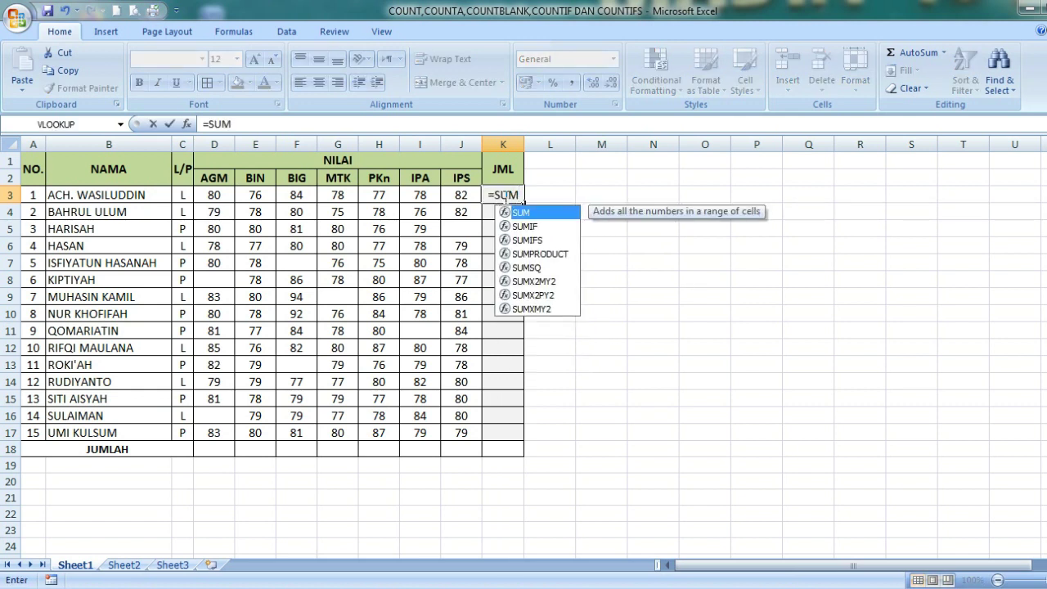
pyautogui.write('(')
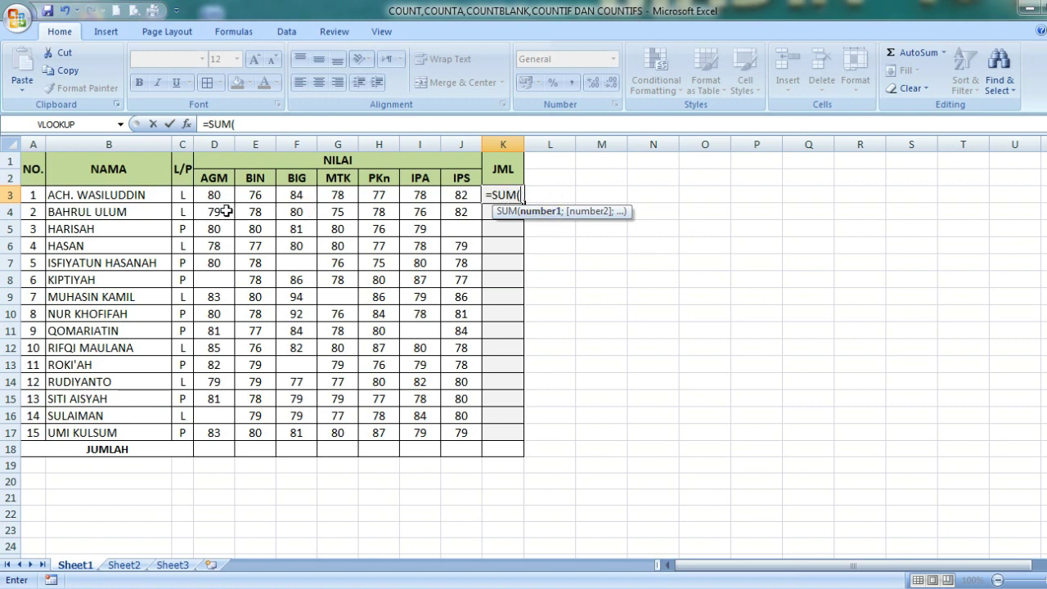
pyautogui.moveTo(210, 196); pyautogui.dragTo(448, 196)
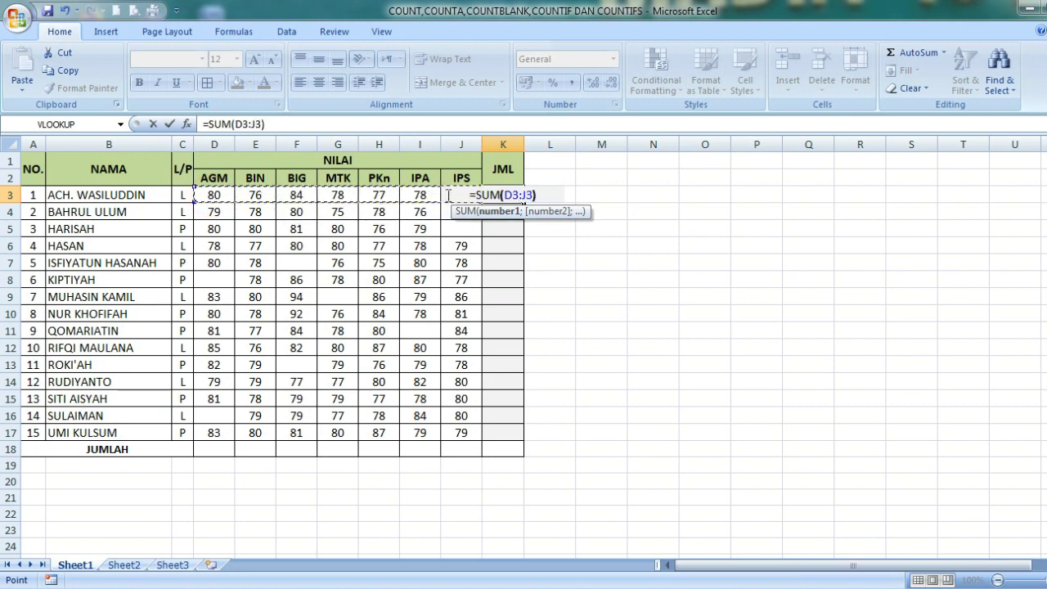
pyautogui.write(')')
pyautogui.press('Return')
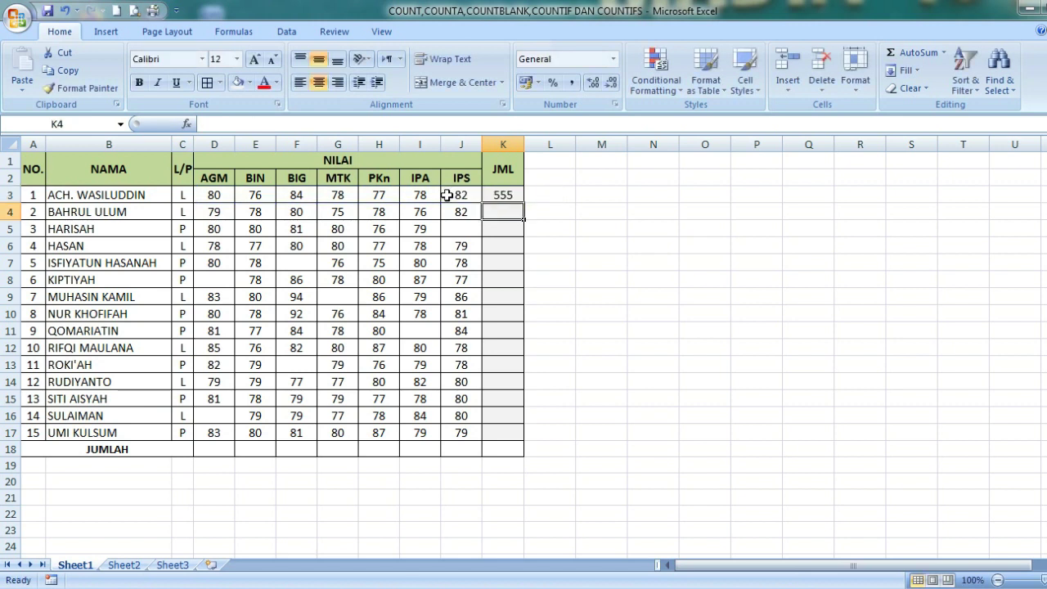
pyautogui.click(502, 197)
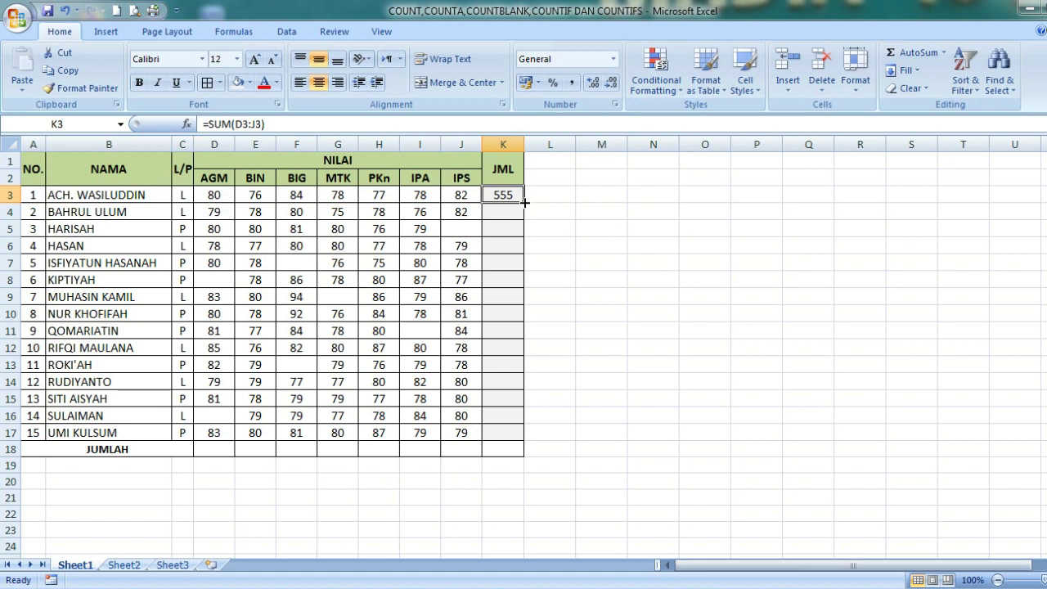
pyautogui.moveTo(524, 202); pyautogui.dragTo(535, 438)
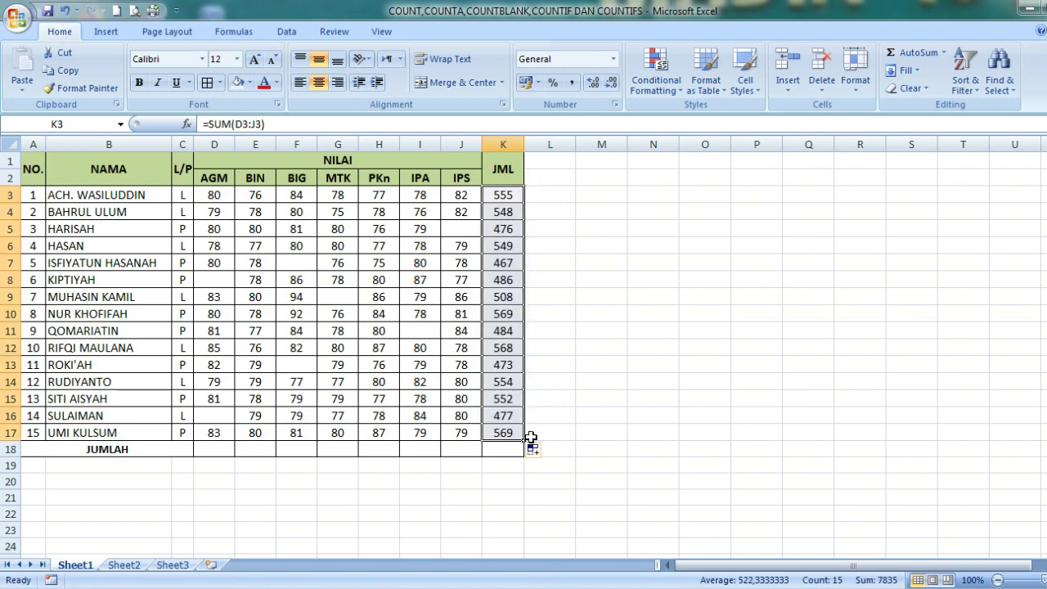
# - Check the copied SUM formulas in several cells of the JML column
pyautogui.click(506, 393)
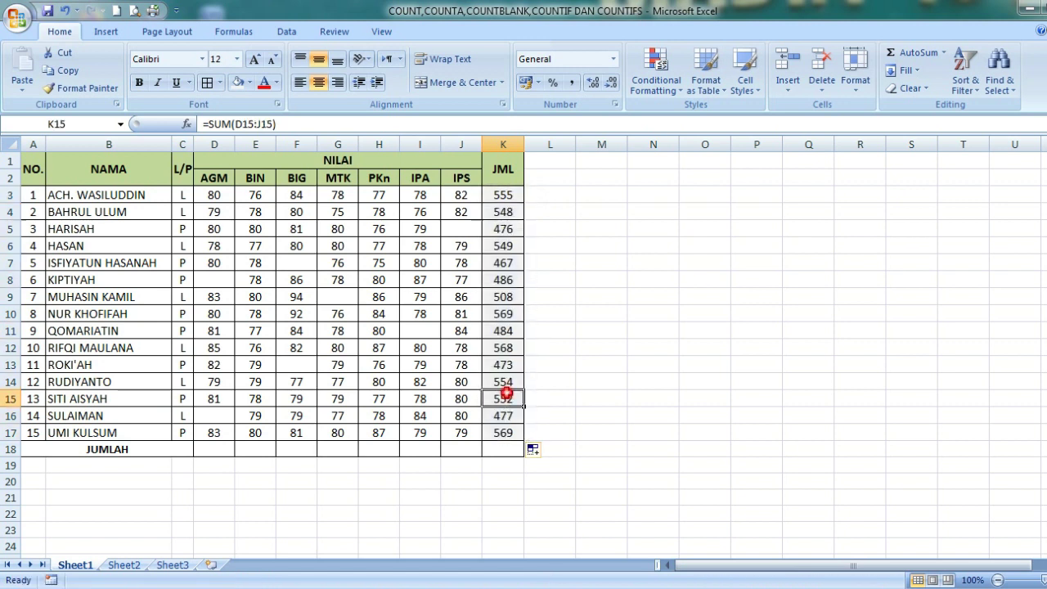
pyautogui.click(504, 280)
pyautogui.click(501, 239)
pyautogui.click(502, 331)
pyautogui.click(508, 385)
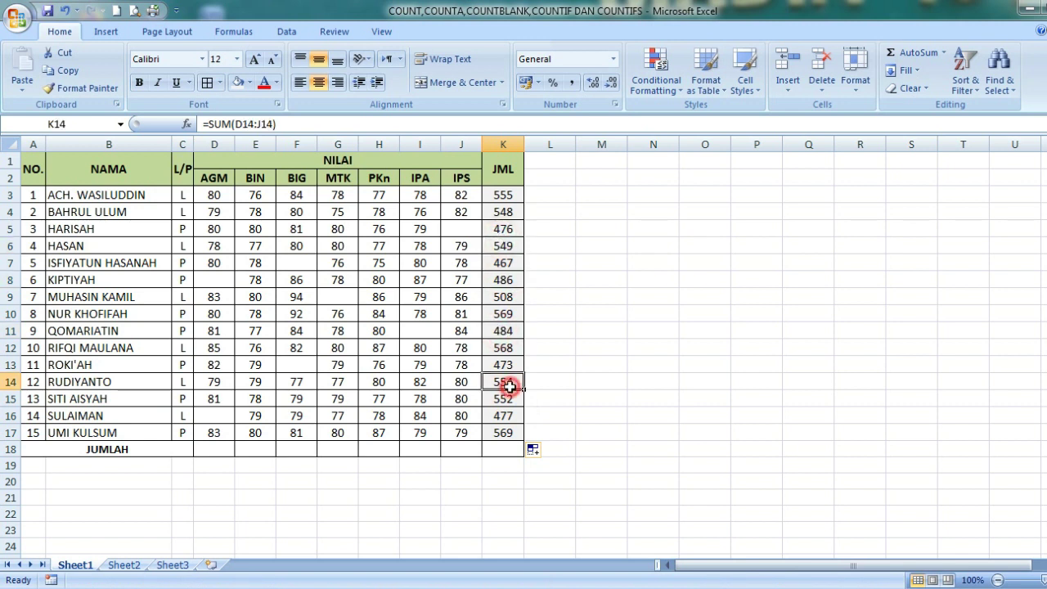
pyautogui.click(508, 350)
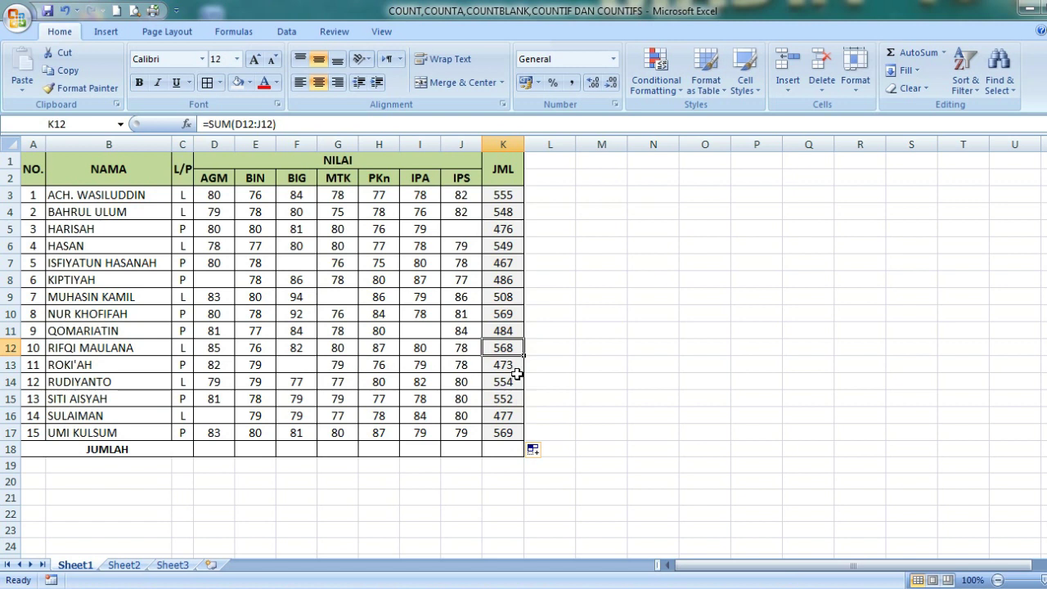
pyautogui.click(501, 196)
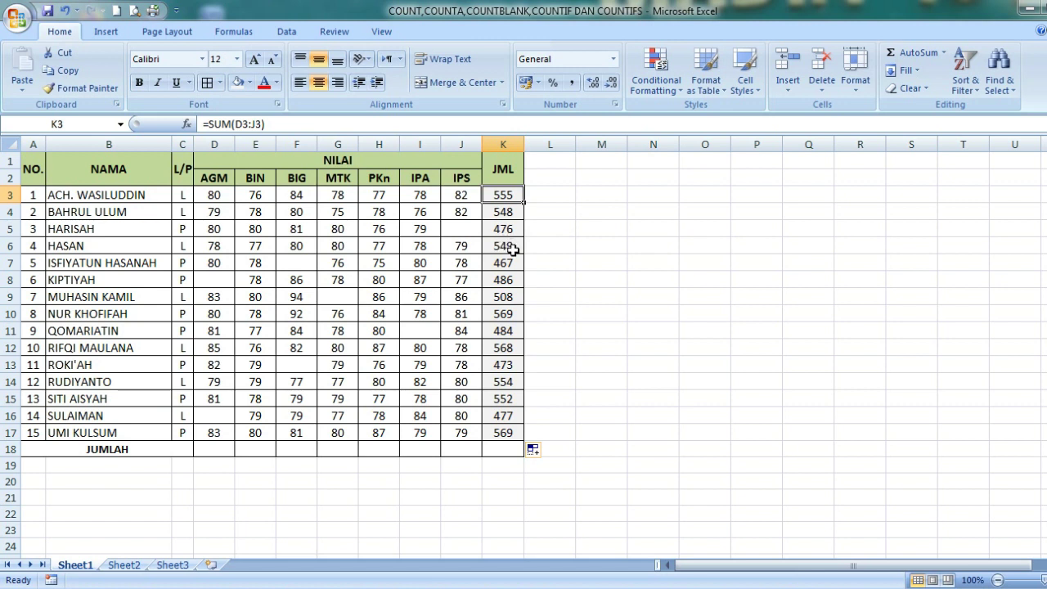
pyautogui.click(507, 263)
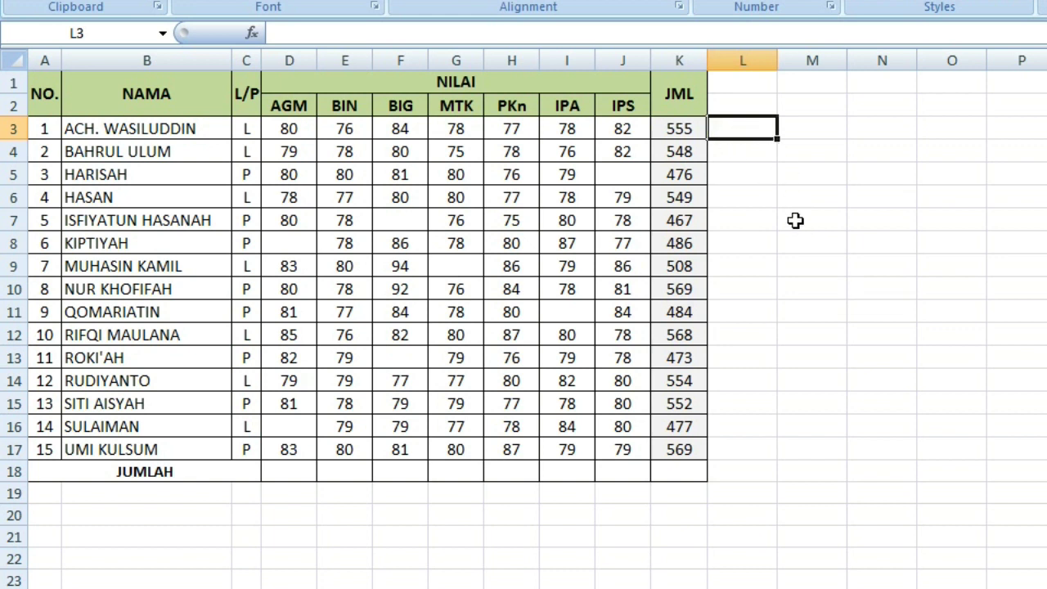
# - Count the numeric cells of the first student's row by entering =COUNT(A3:K3) in L3
pyautogui.write('=')
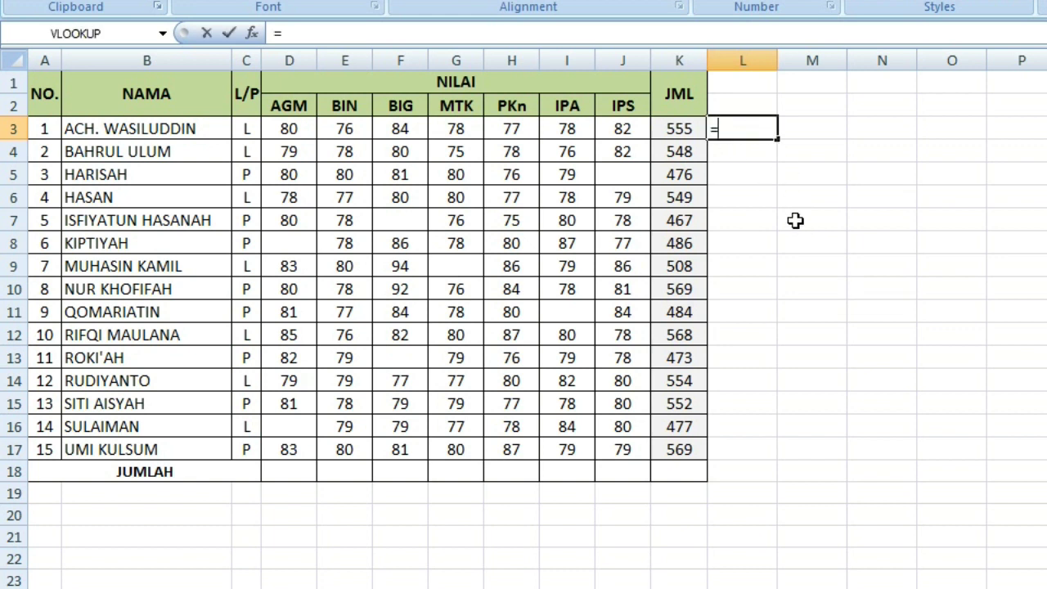
pyautogui.write('COUN')
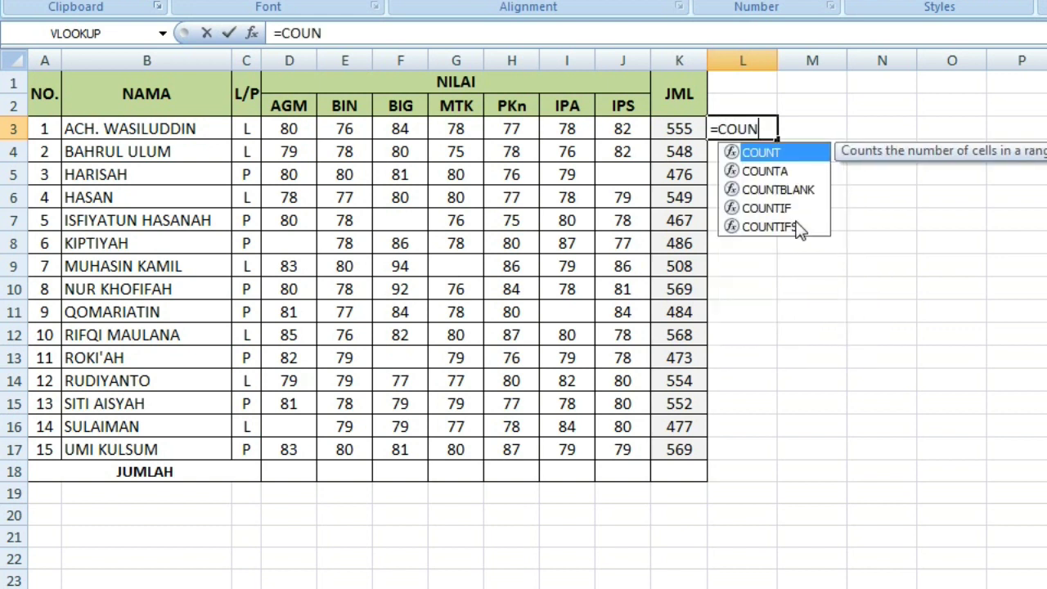
pyautogui.write('T(')
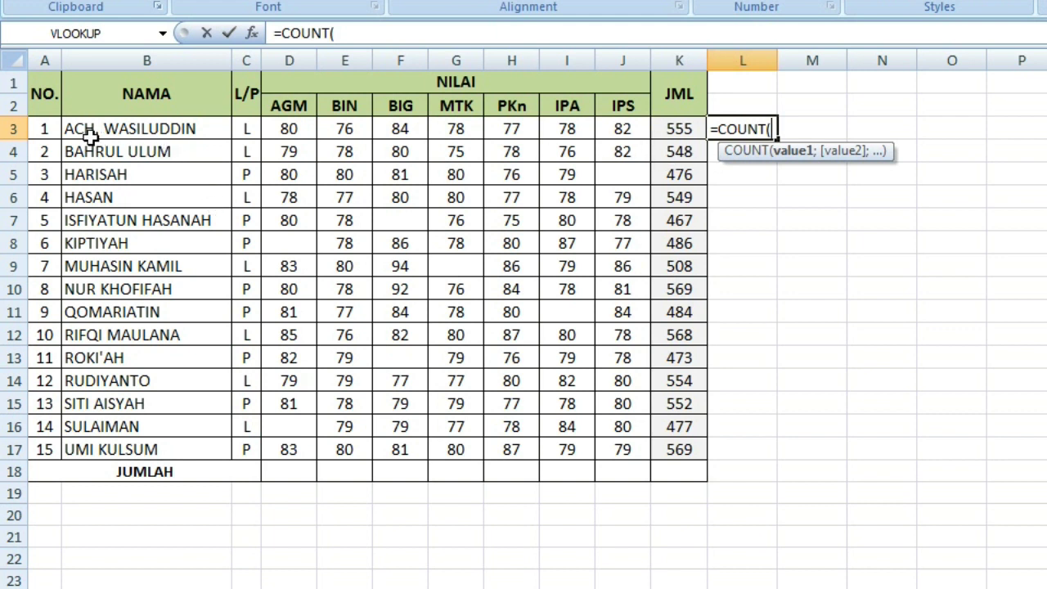
pyautogui.moveTo(44, 128); pyautogui.dragTo(676, 133)
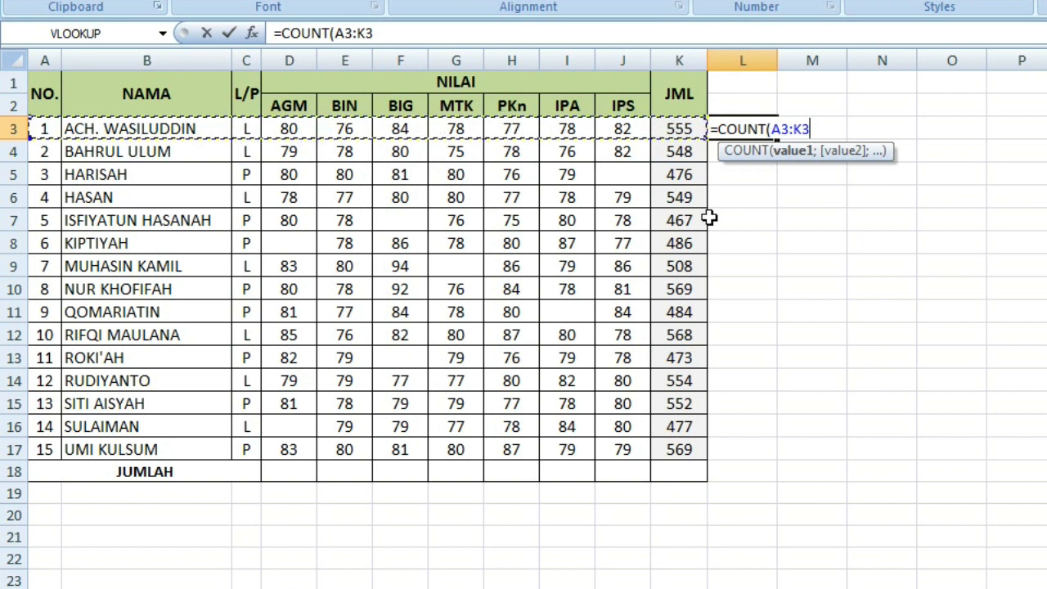
pyautogui.write(')')
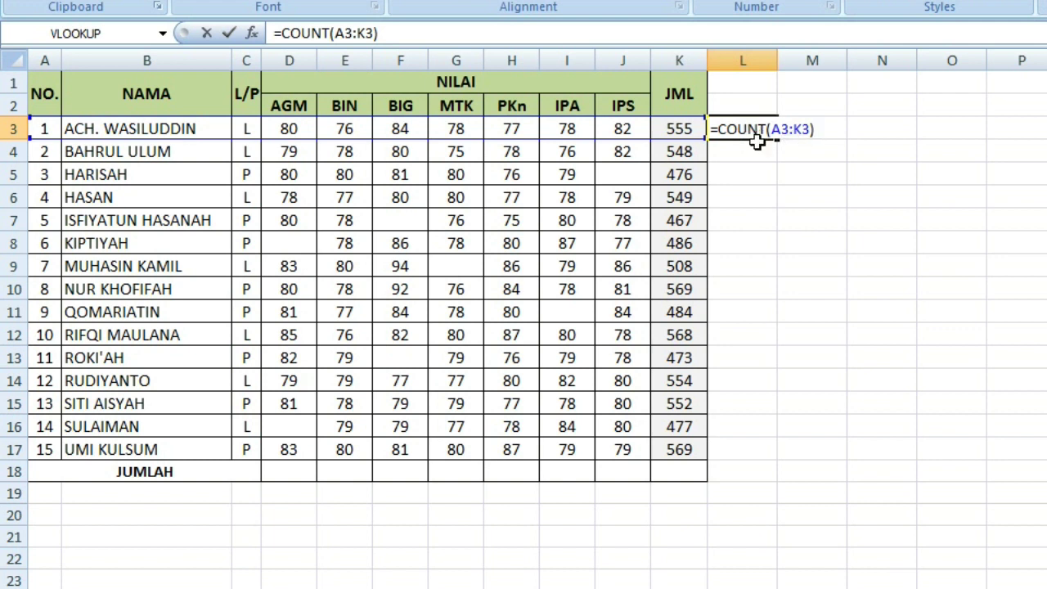
pyautogui.press('Return')
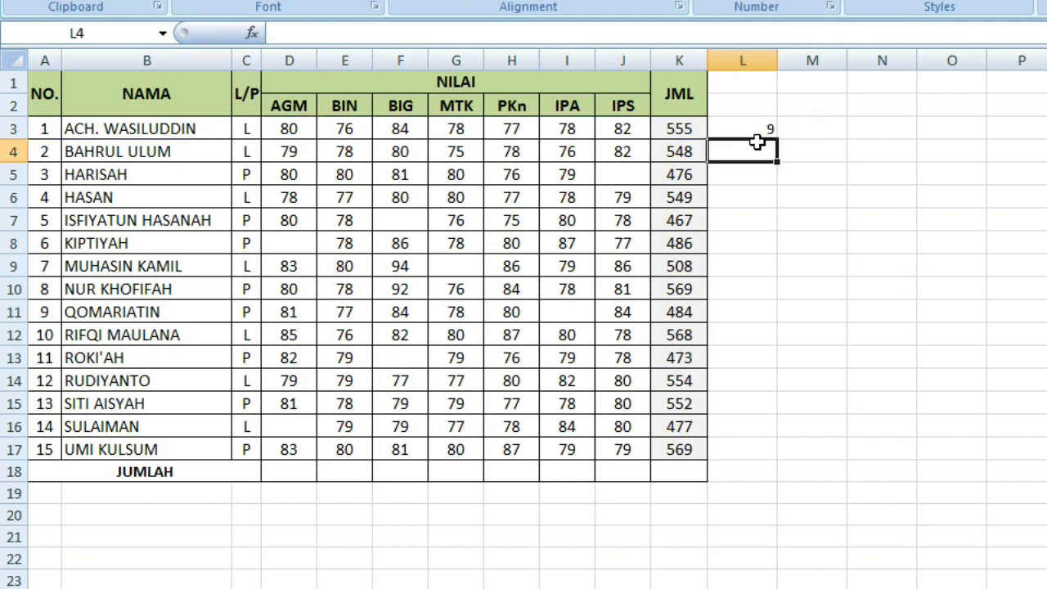
# - Inspect each numeric cell in row 3, from A3 through K3, against the COUNT formula in L3
pyautogui.click(758, 135)
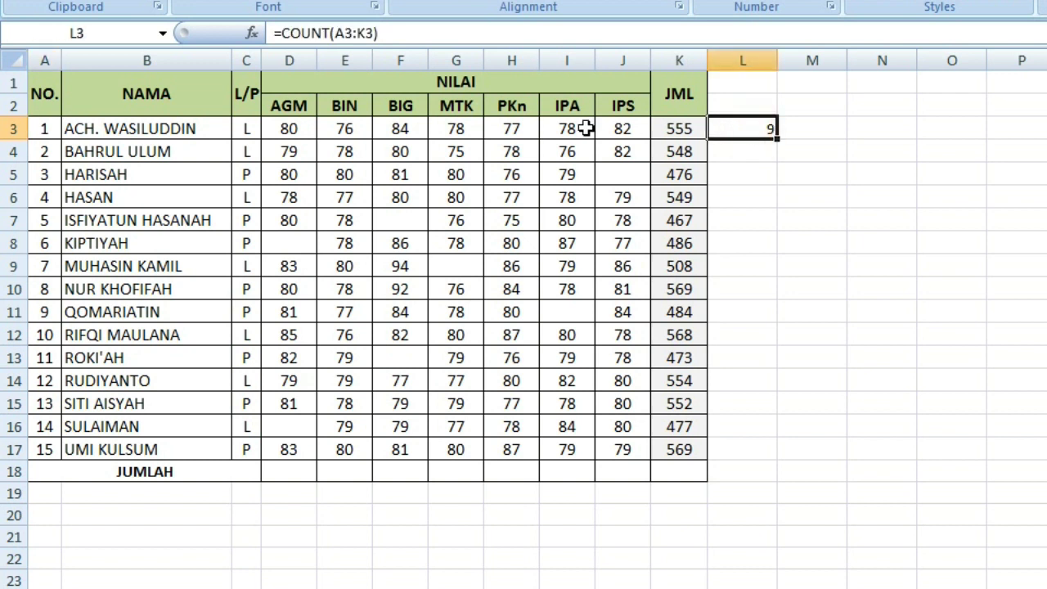
pyautogui.click(41, 132)
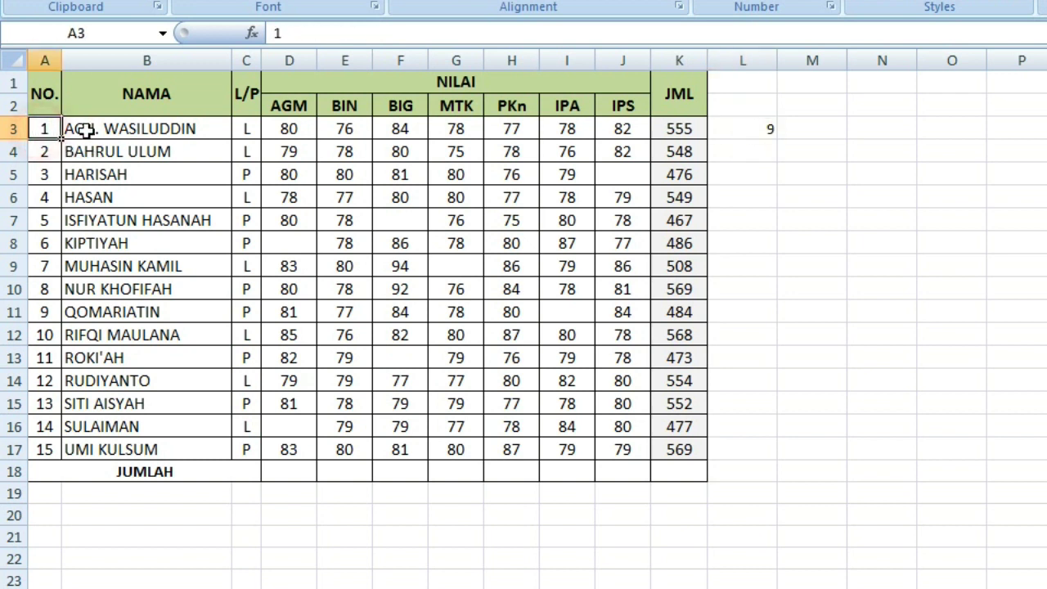
pyautogui.click(276, 130)
pyautogui.click(340, 129)
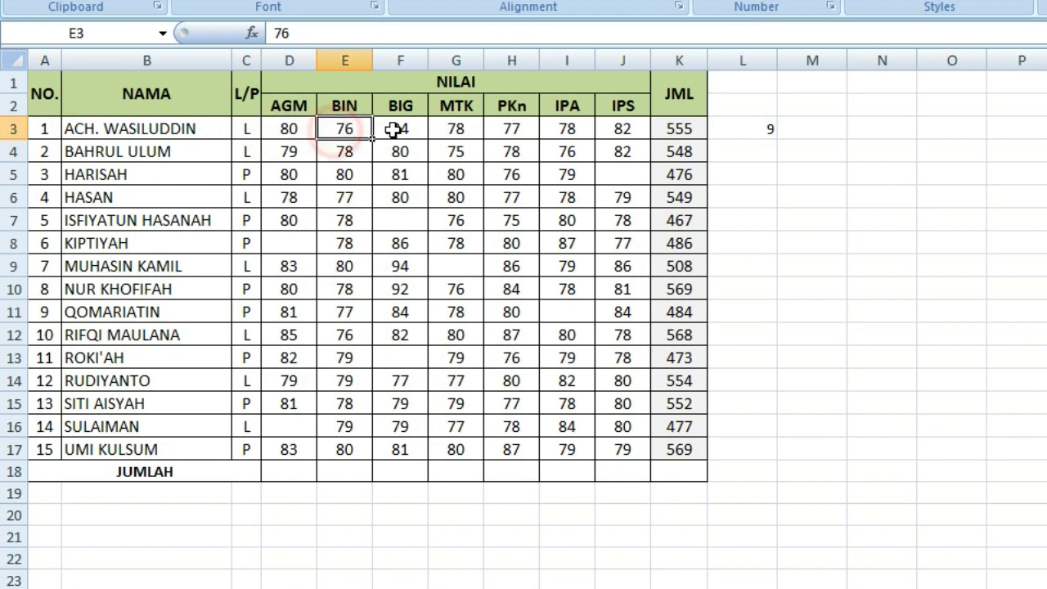
pyautogui.click(399, 129)
pyautogui.click(456, 129)
pyautogui.click(515, 129)
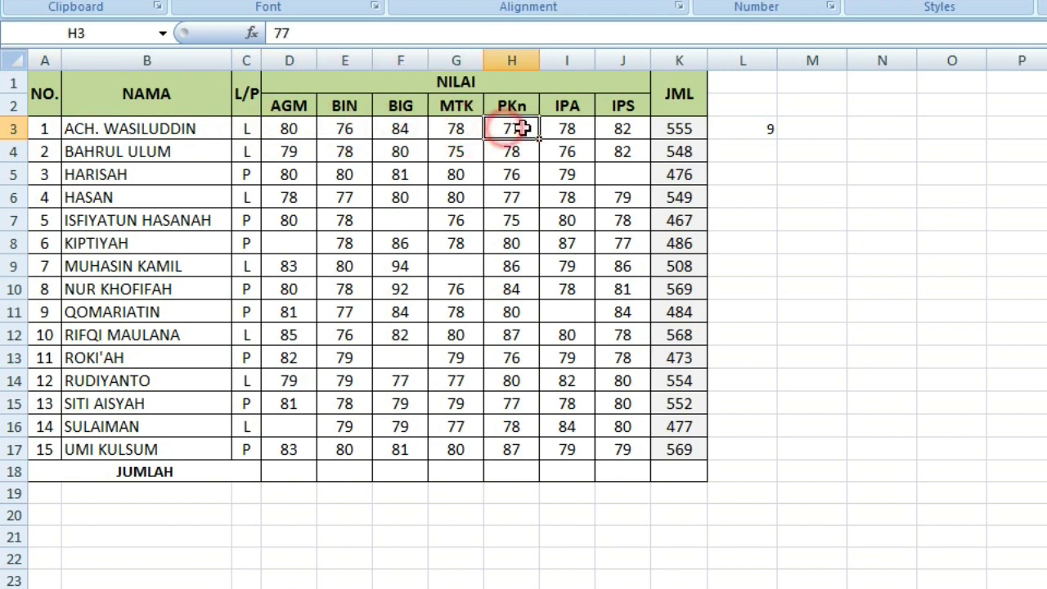
pyautogui.click(564, 130)
pyautogui.click(620, 129)
pyautogui.click(673, 130)
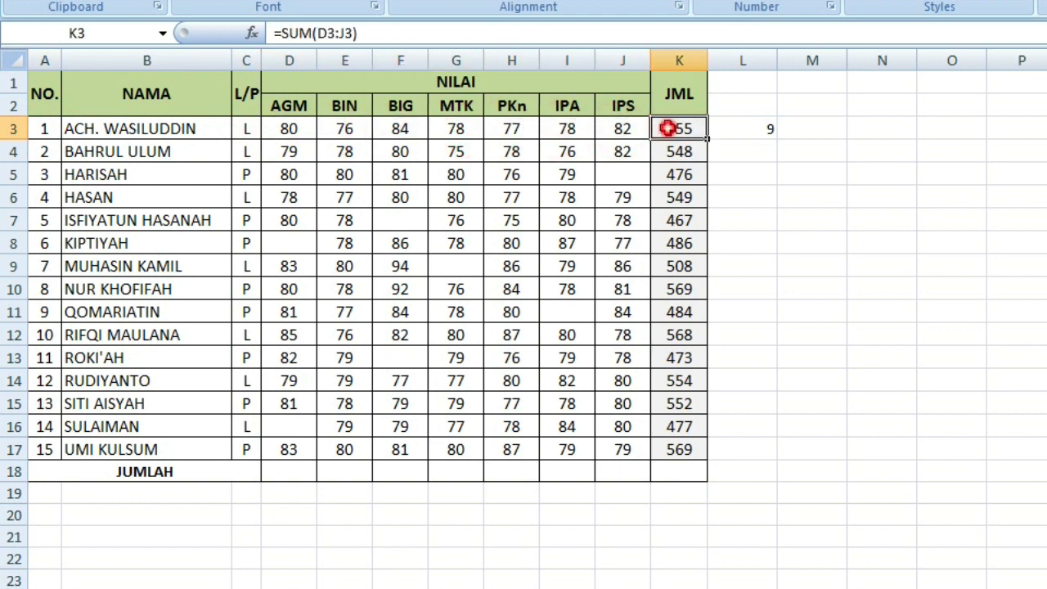
pyautogui.click(739, 133)
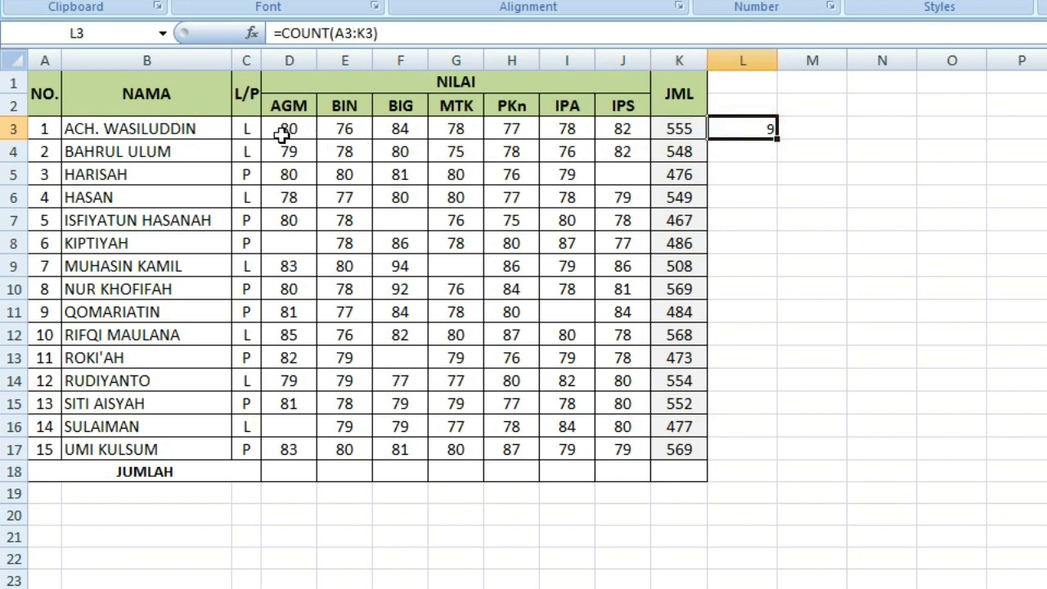
# - Examine the text cells B3 and C3 in the NAMA and L/P columns and compare them with the COUNT formula in L3
pyautogui.click(768, 132)
pyautogui.click(769, 152)
pyautogui.click(160, 129)
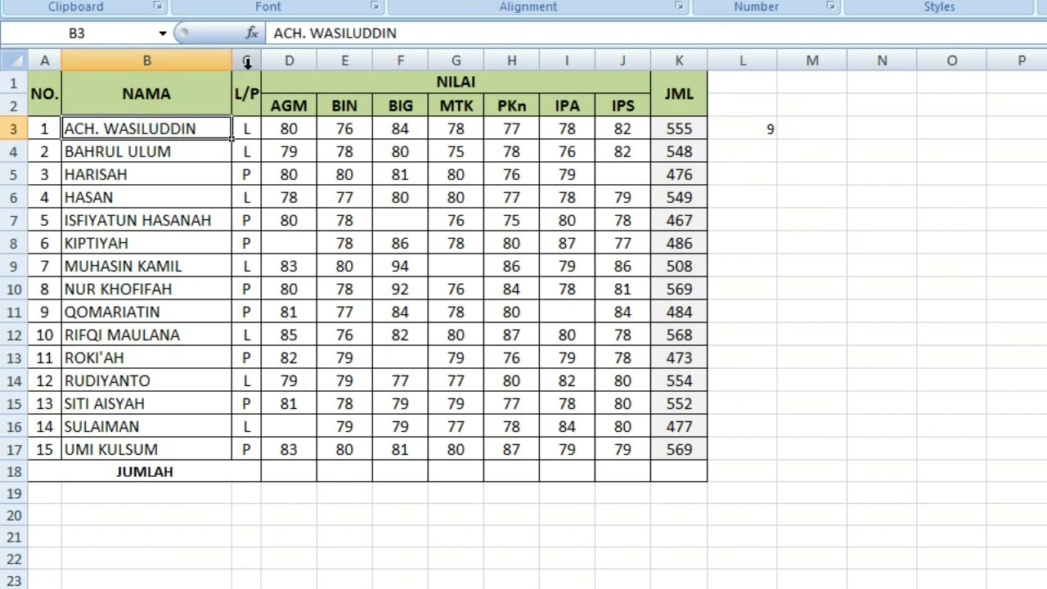
pyautogui.click(246, 62)
pyautogui.click(245, 114)
pyautogui.click(192, 128)
pyautogui.click(189, 129)
pyautogui.click(250, 130)
pyautogui.click(201, 133)
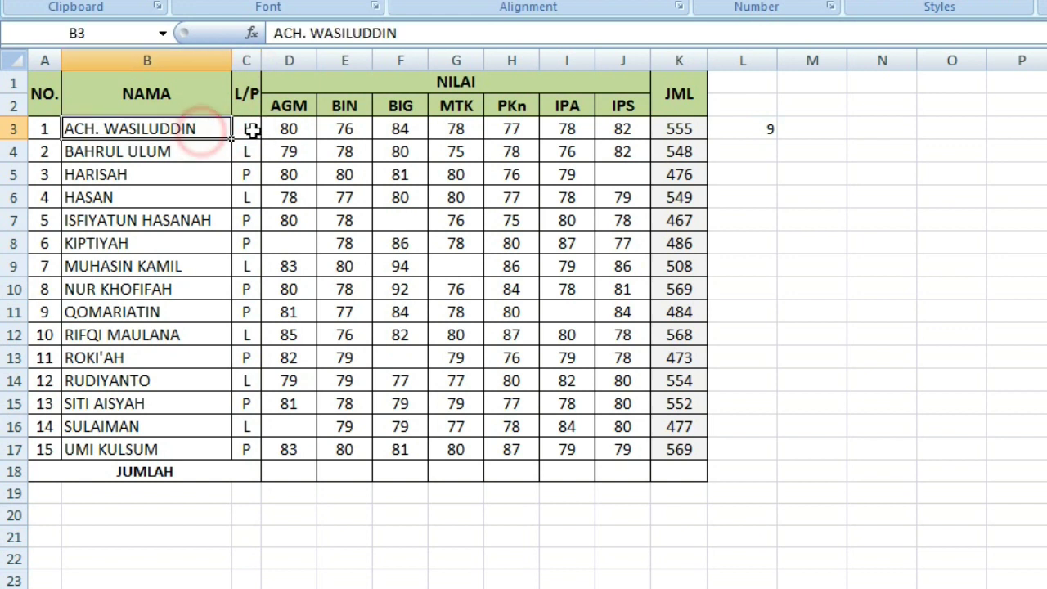
pyautogui.click(251, 132)
pyautogui.click(180, 131)
pyautogui.click(766, 135)
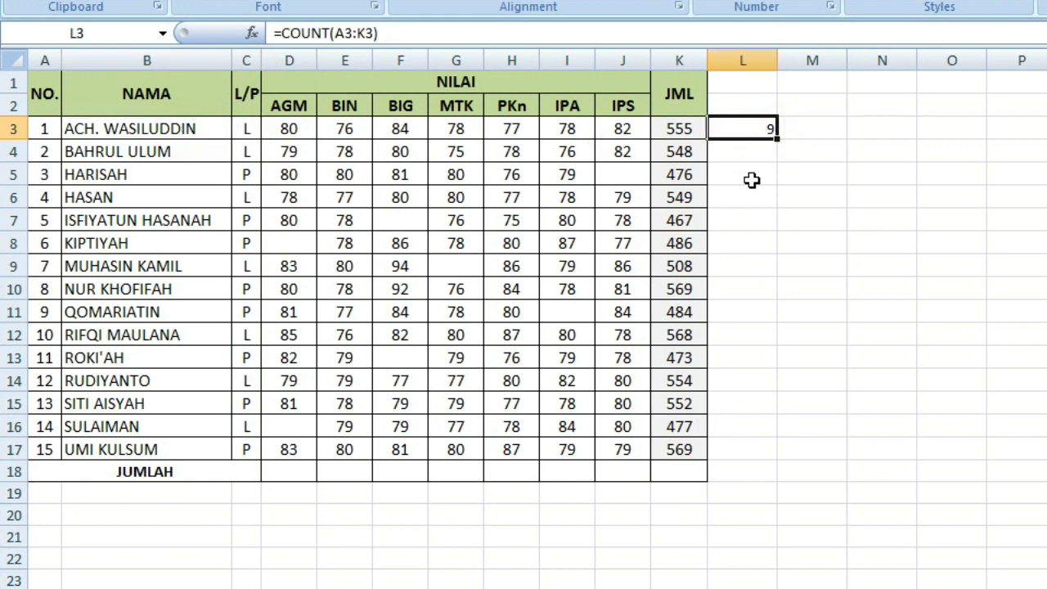
# - Count the non-empty cells of the second student's row by entering =COUNTA(A4:K4) in L4
pyautogui.press('Return')
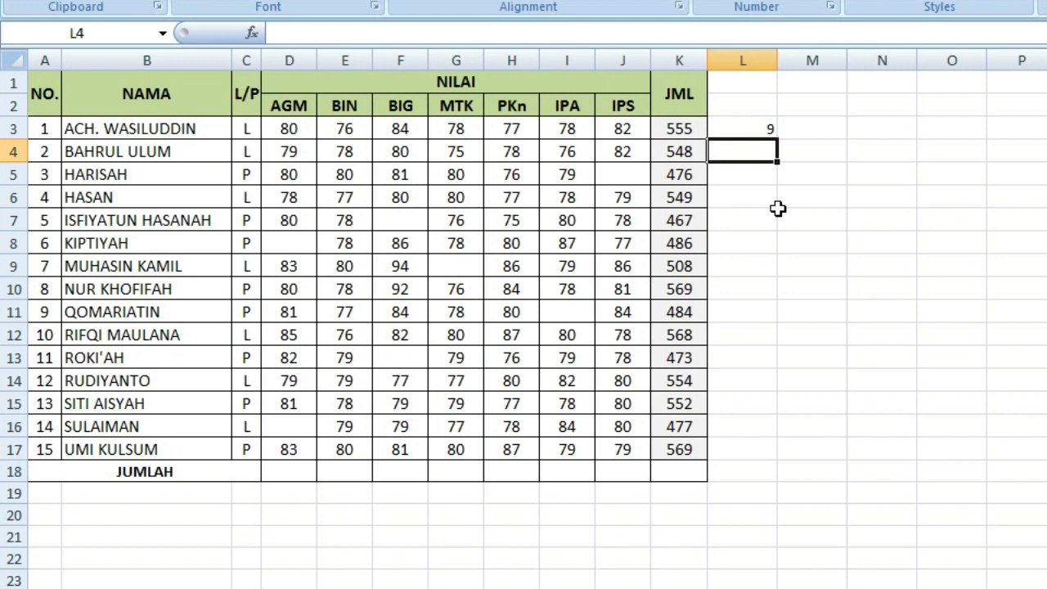
pyautogui.write('=')
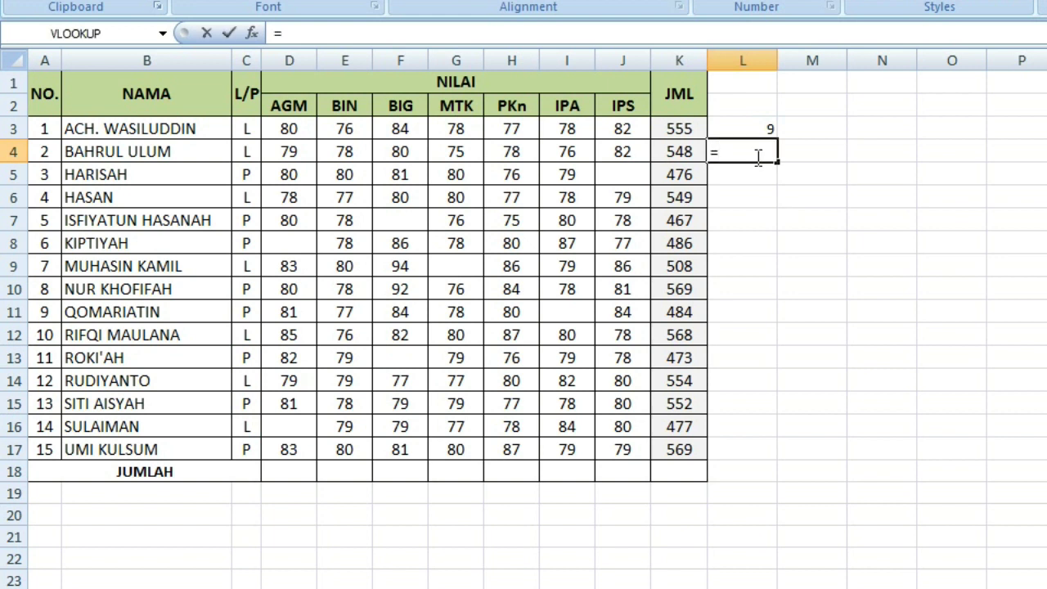
pyautogui.write('CON')
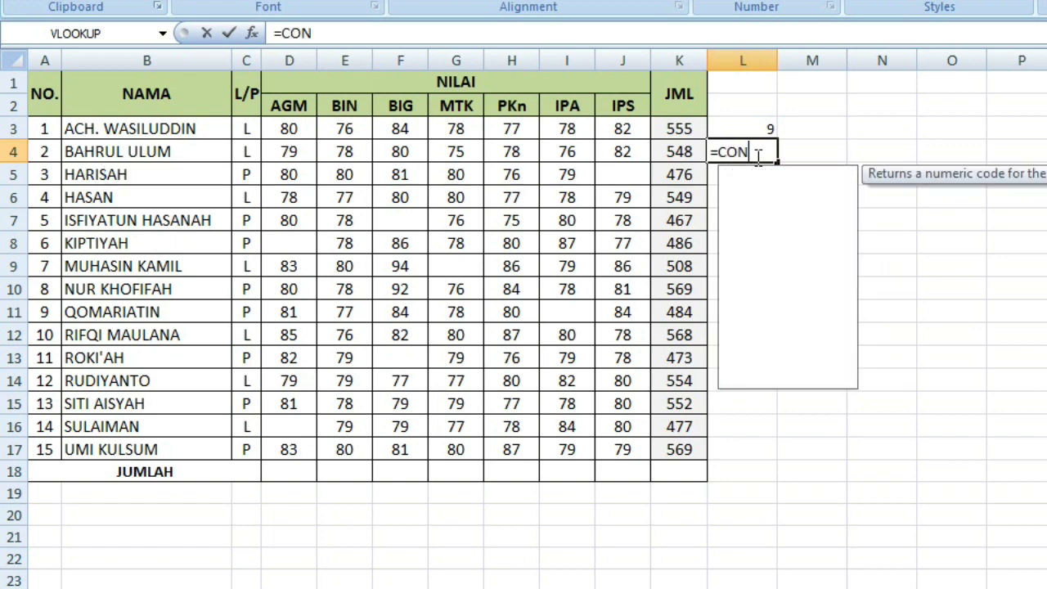
pyautogui.press('BackSpace')
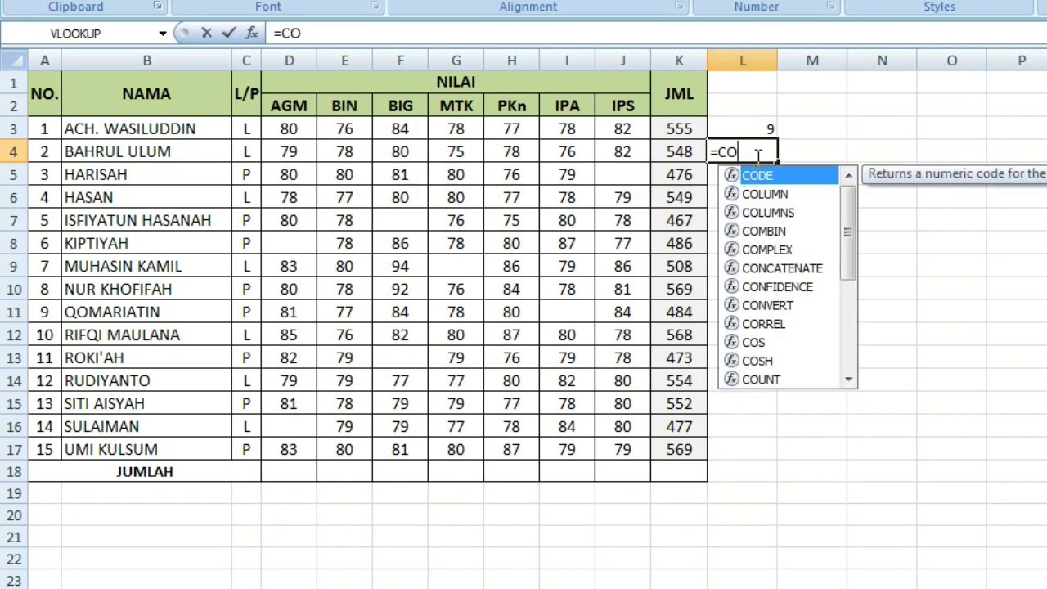
pyautogui.write('UNTA')
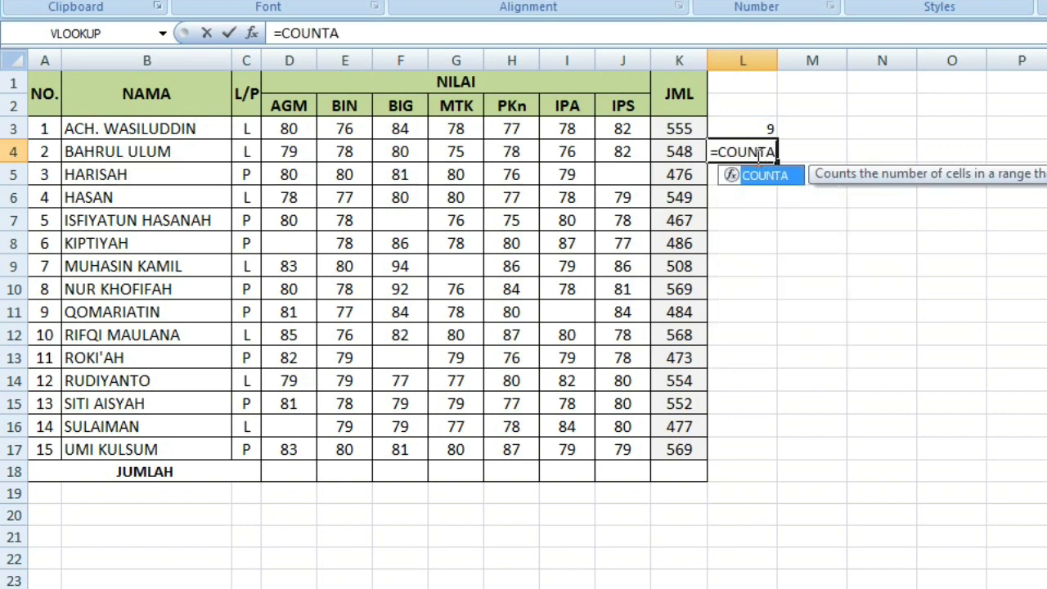
pyautogui.write('(')
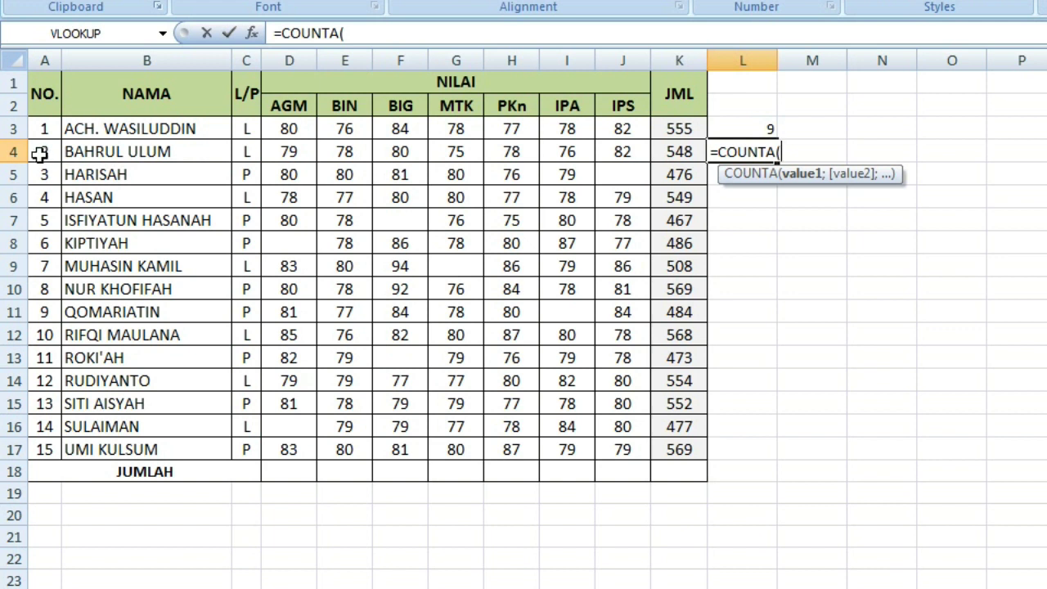
pyautogui.moveTo(40, 153); pyautogui.dragTo(673, 167)
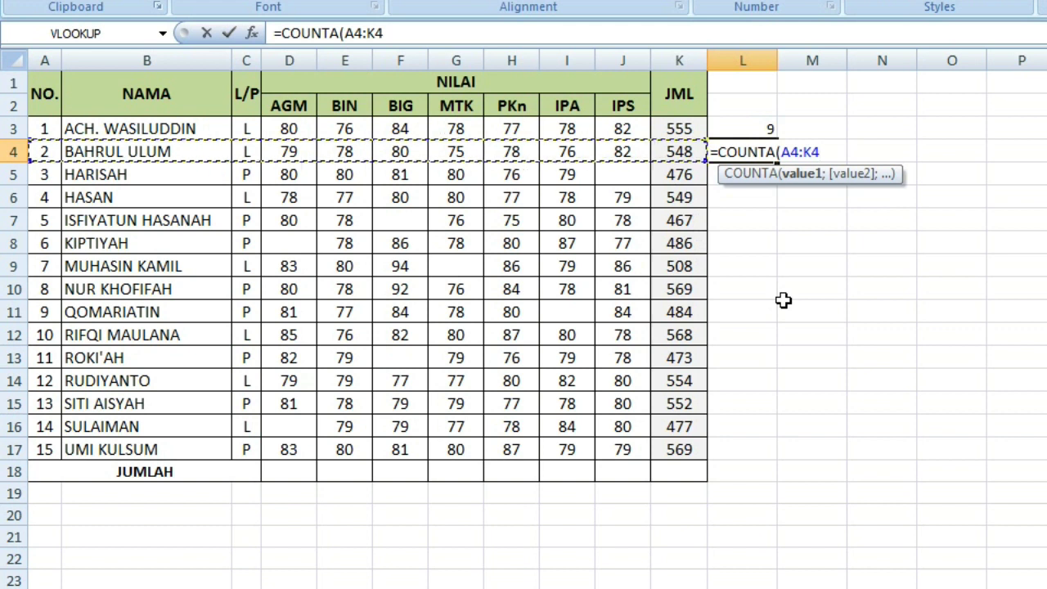
pyautogui.write(')')
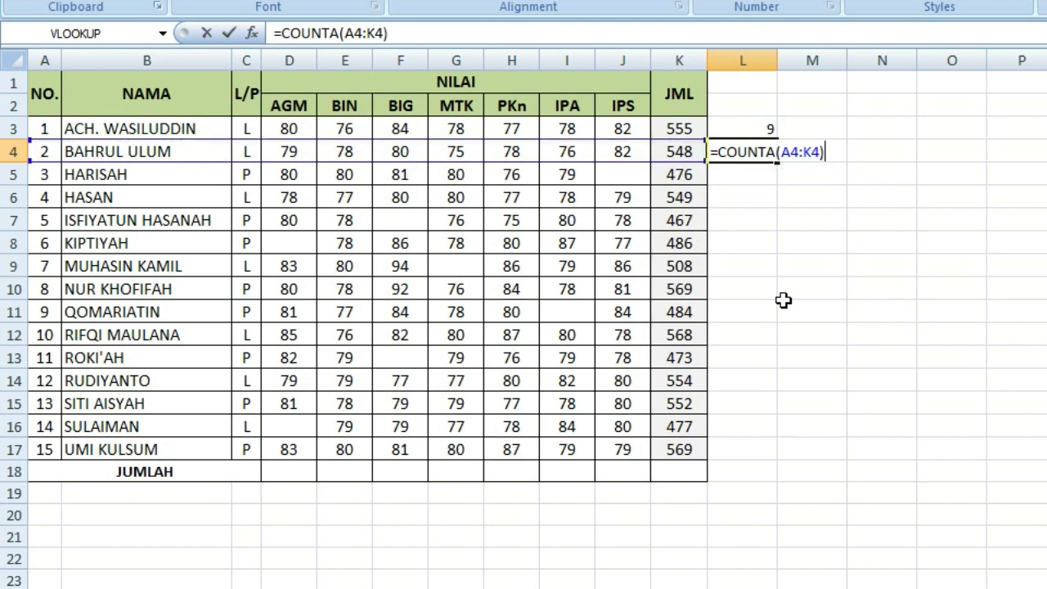
pyautogui.press('Return')
# - Inspect each cell in row 4, from A4 through K4, against the COUNTA formula in L4, and compare it with the COUNT formula in L3
pyautogui.click(740, 153)
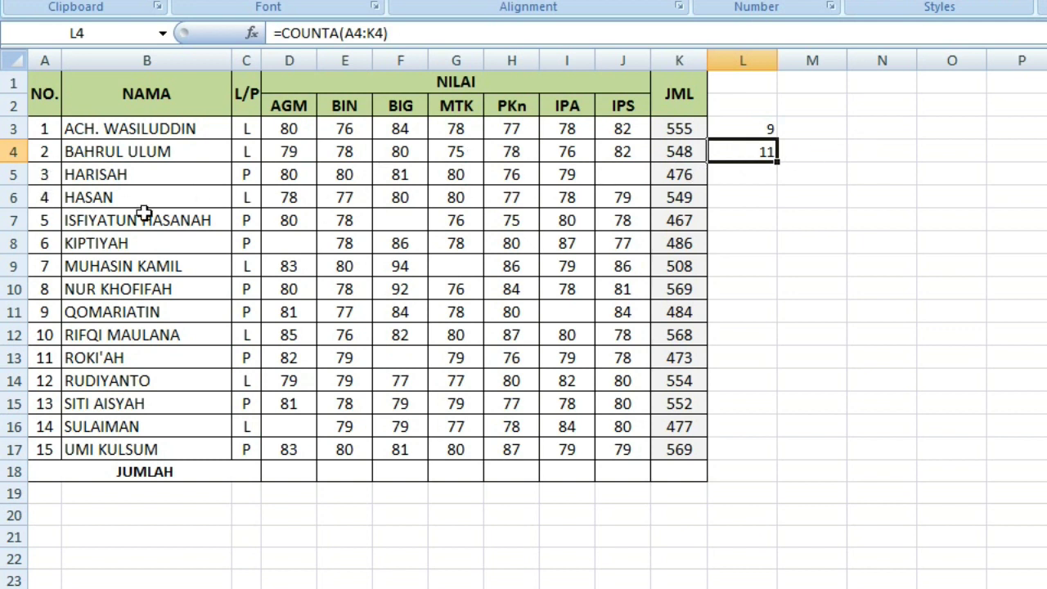
pyautogui.click(49, 156)
pyautogui.click(105, 149)
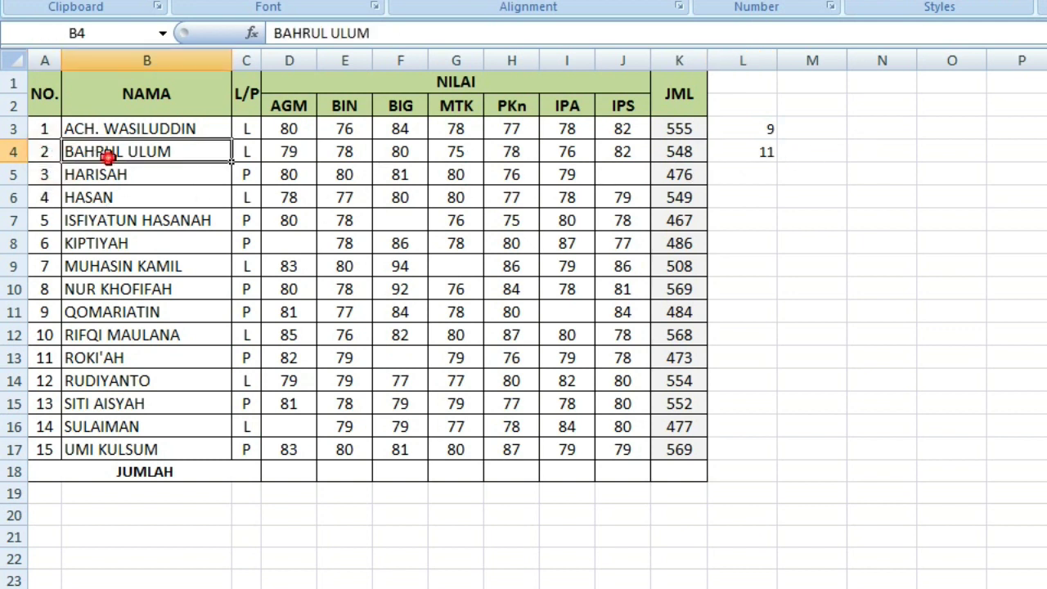
pyautogui.click(237, 151)
pyautogui.click(305, 151)
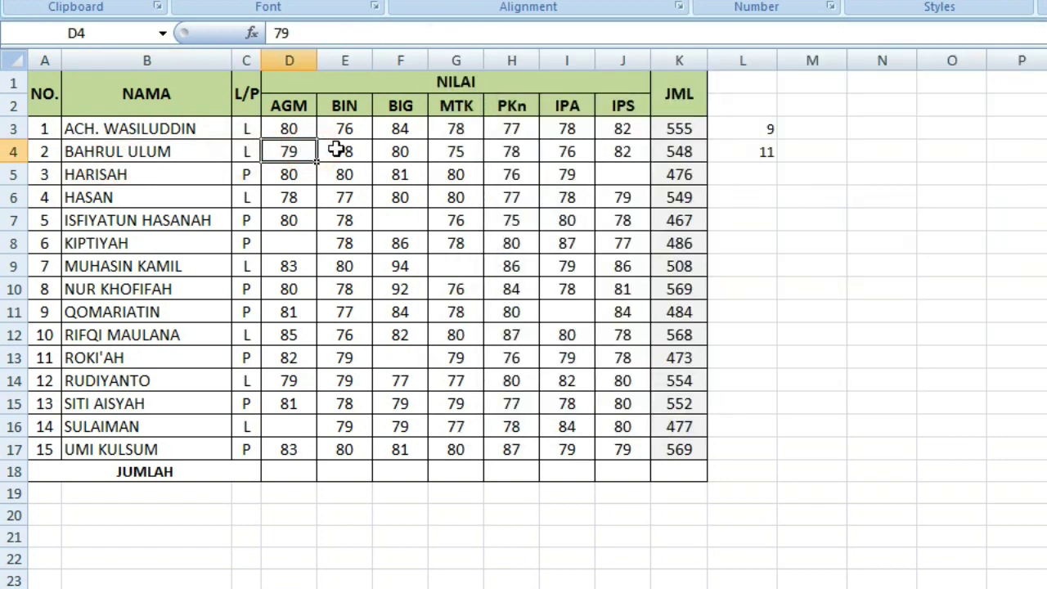
pyautogui.click(341, 147)
pyautogui.click(399, 149)
pyautogui.click(454, 150)
pyautogui.click(512, 152)
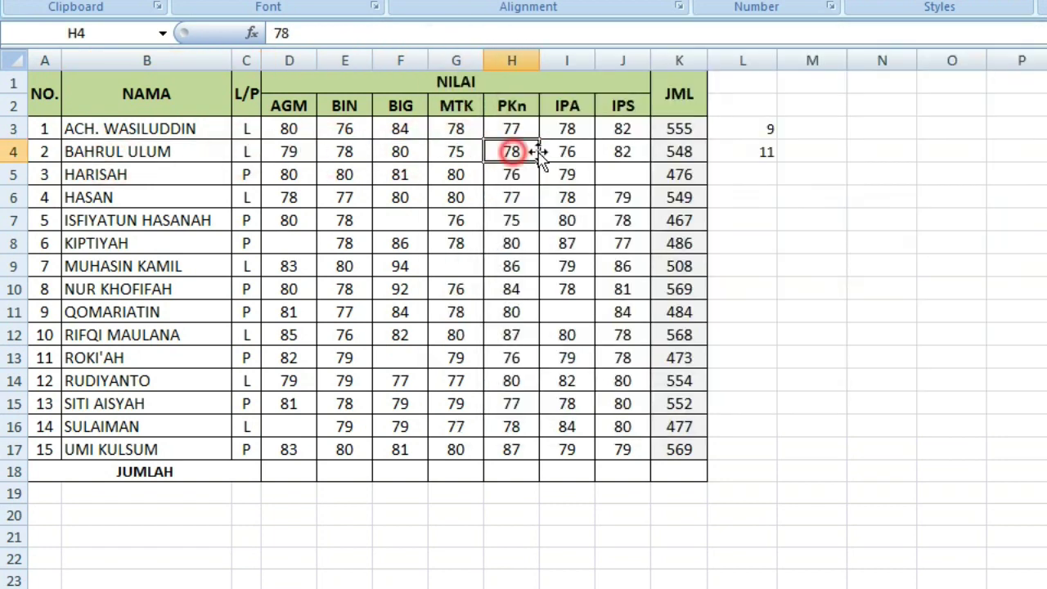
pyautogui.click(566, 150)
pyautogui.click(623, 153)
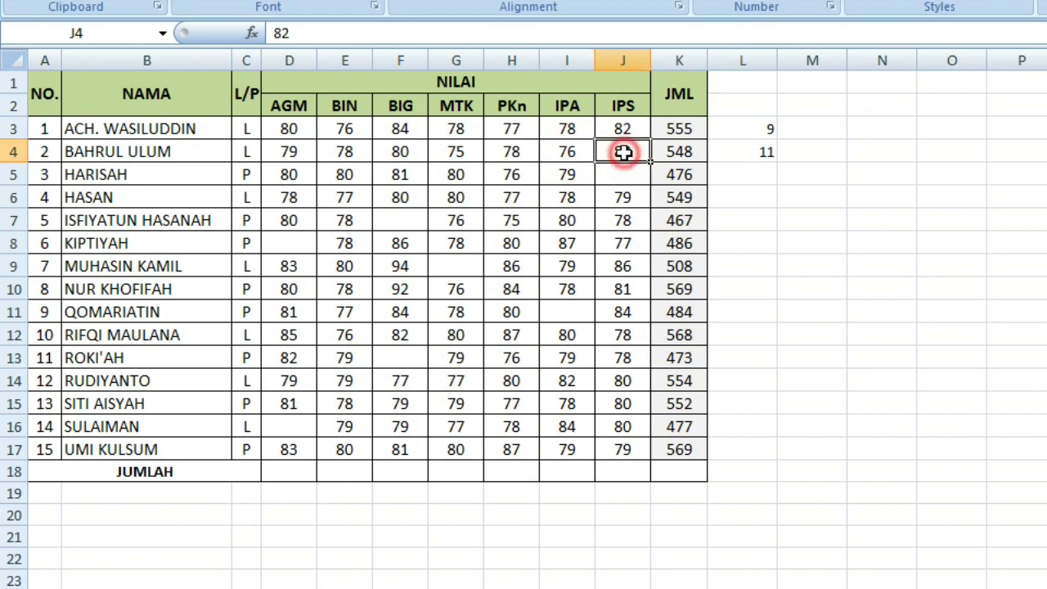
pyautogui.click(677, 154)
pyautogui.click(747, 152)
pyautogui.click(750, 127)
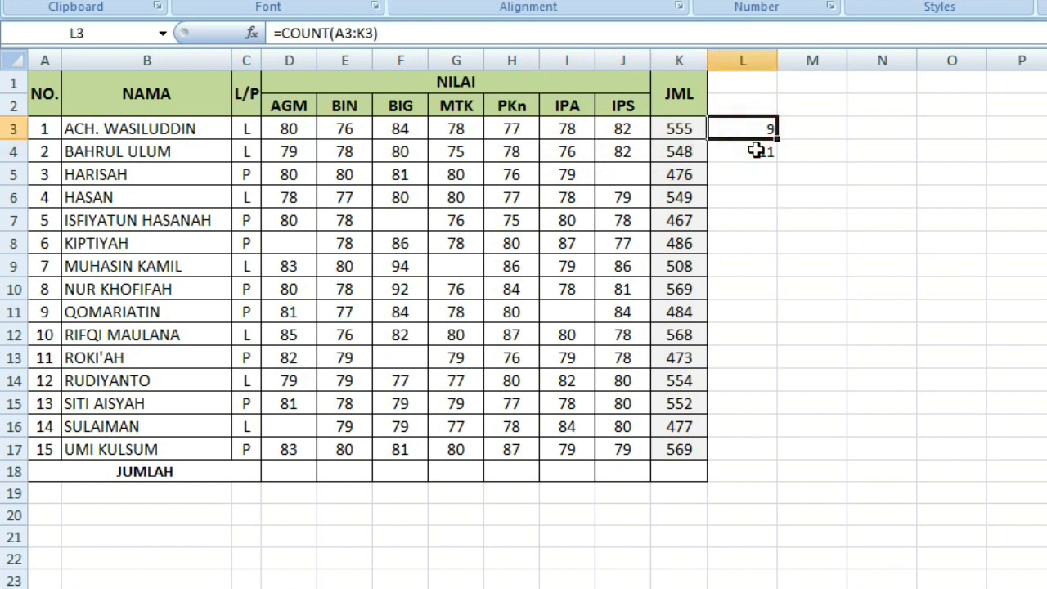
pyautogui.click(750, 145)
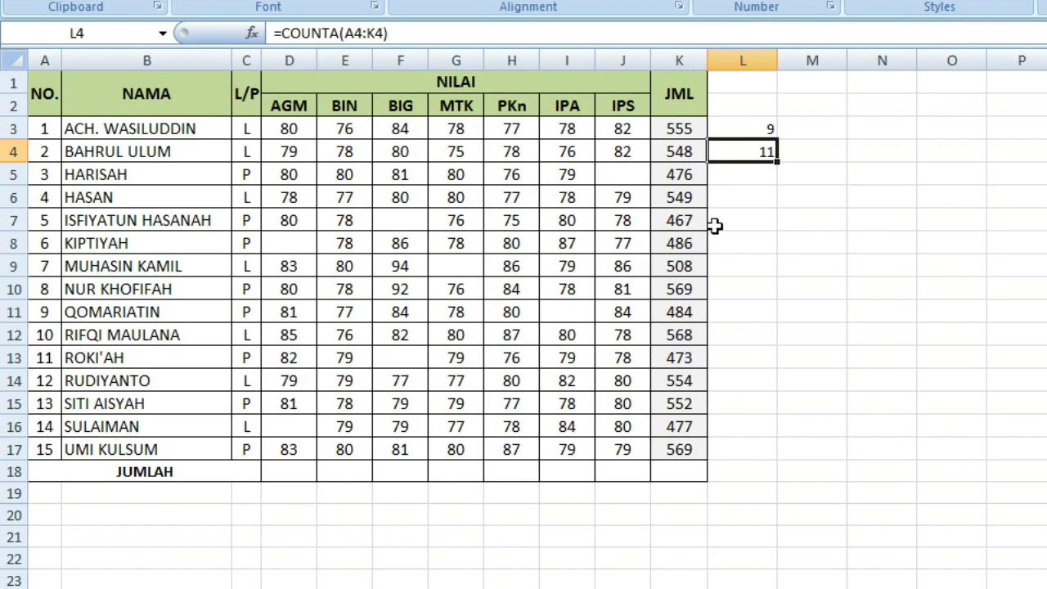
# - Count the blank score cells of all students by entering =COUNTBLANK(D3:J17) in L5
pyautogui.click(736, 181)
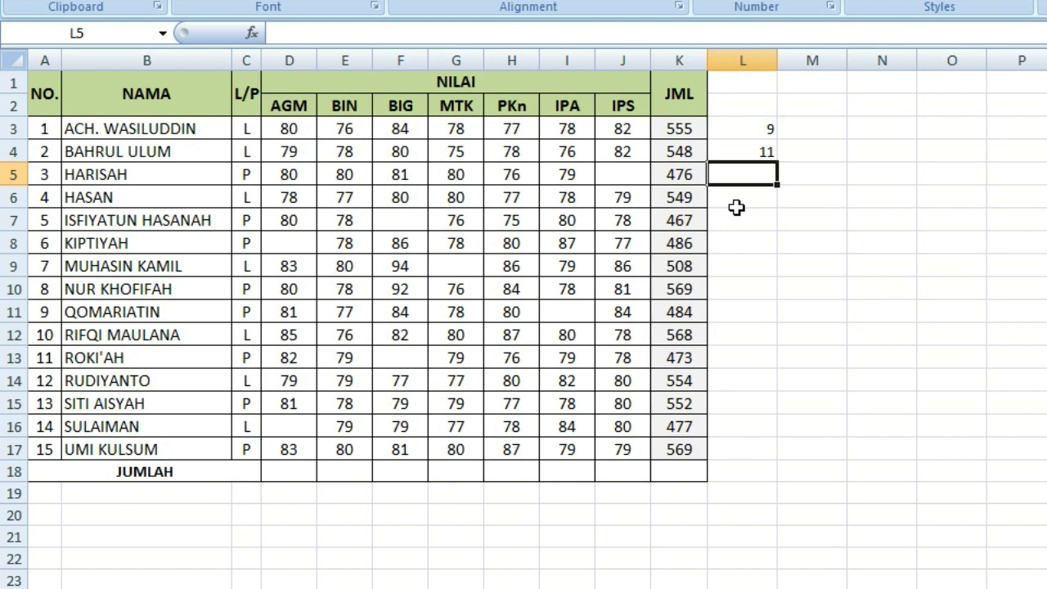
pyautogui.write('=')
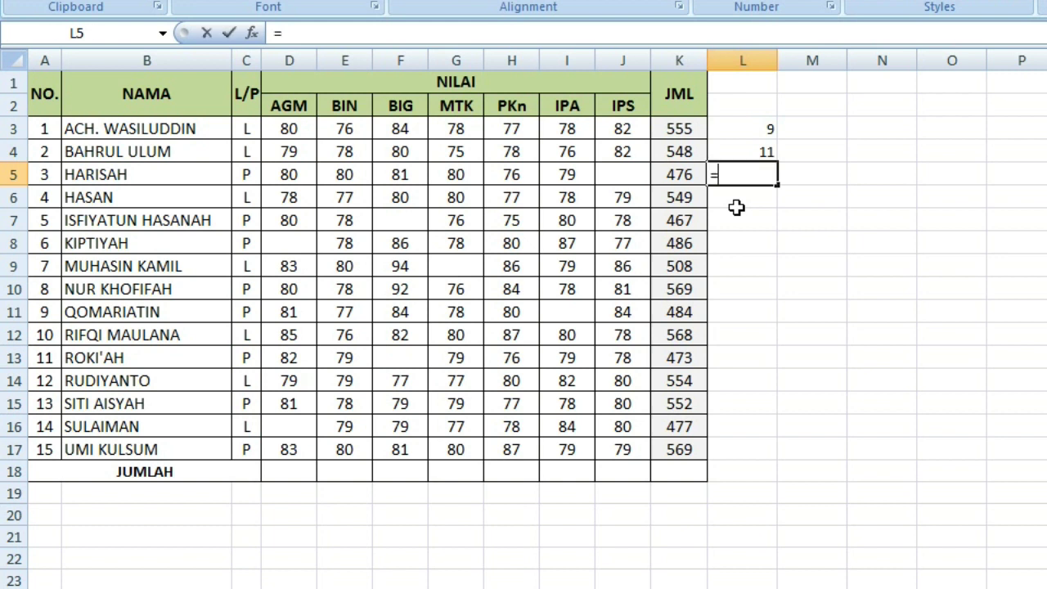
pyautogui.write('COUNT')
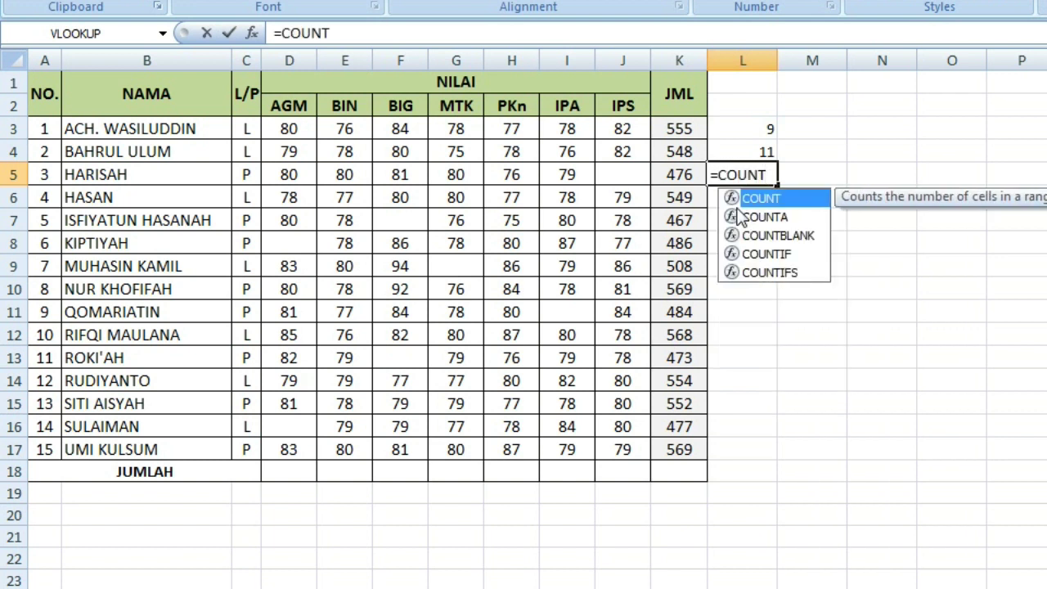
pyautogui.write('BL')
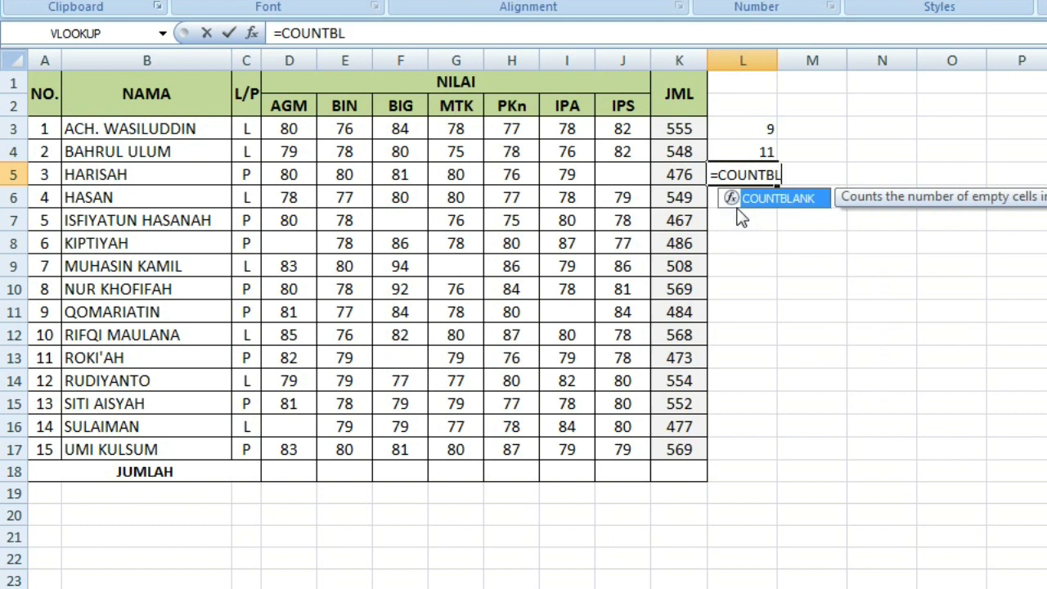
pyautogui.write('ANK(')
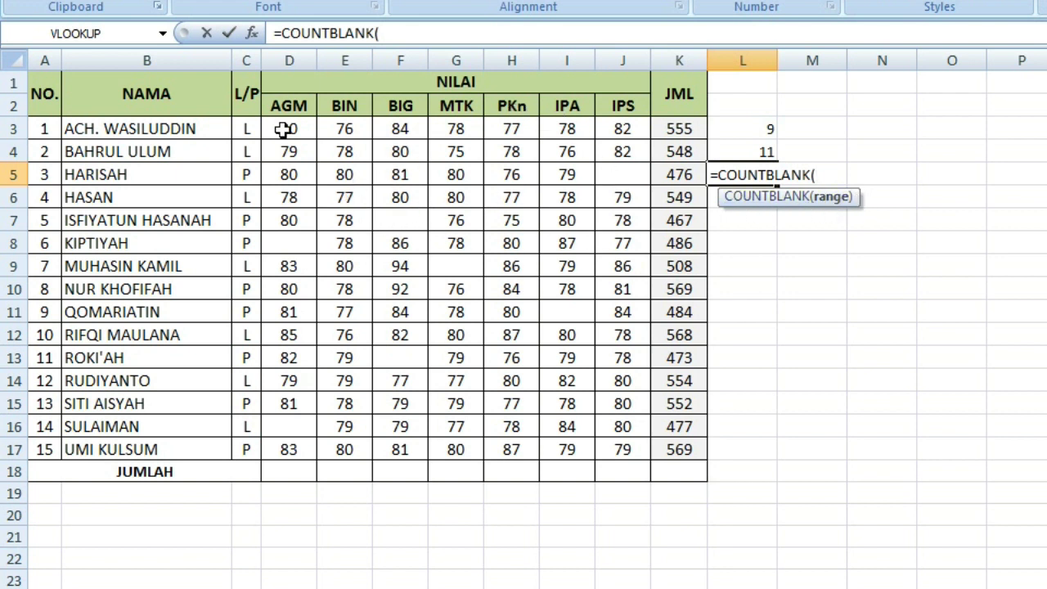
pyautogui.moveTo(282, 129); pyautogui.dragTo(624, 448)
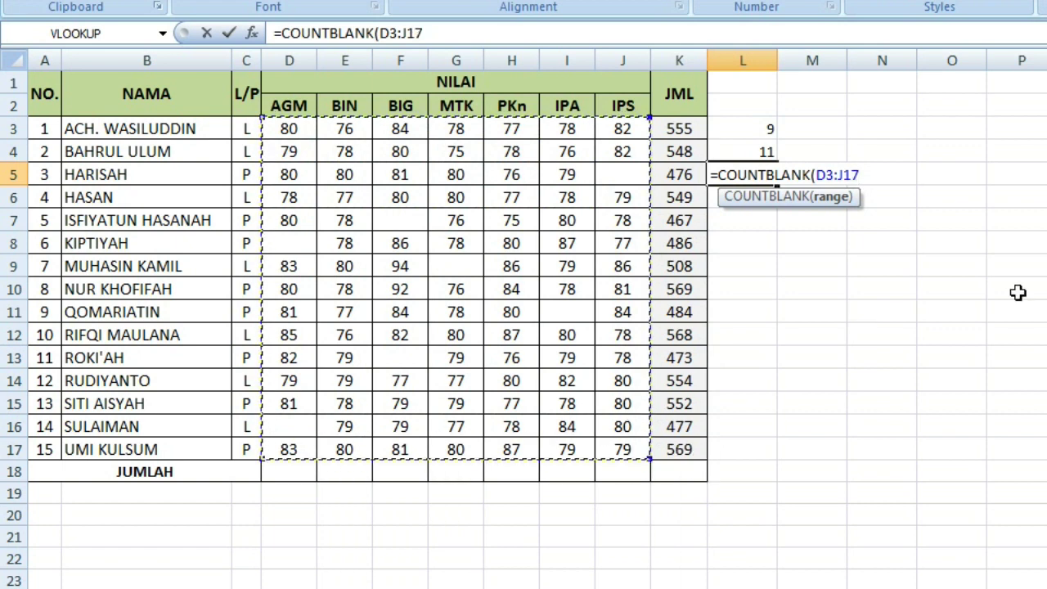
pyautogui.write(')')
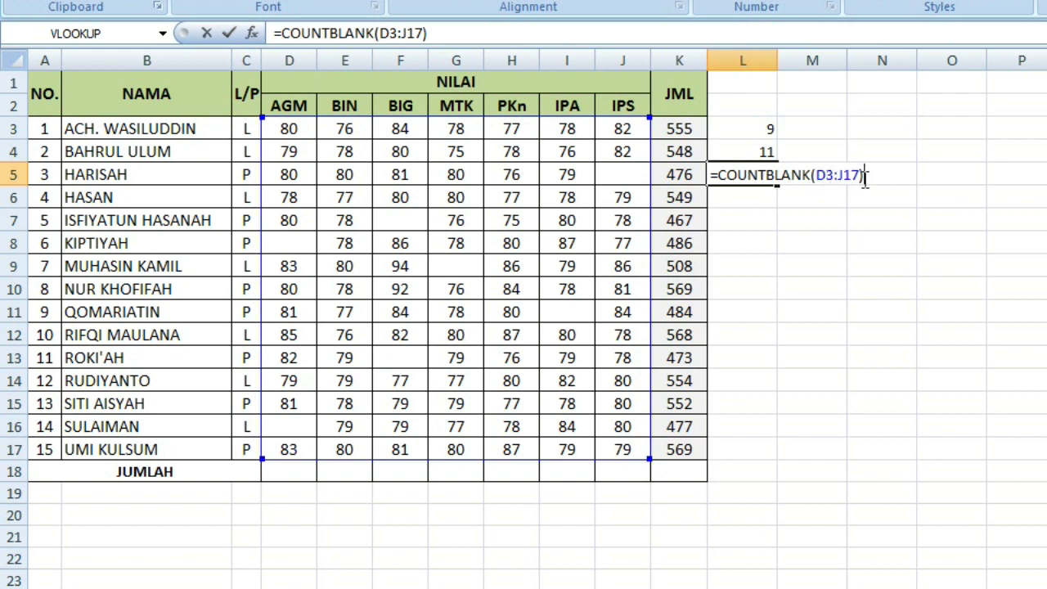
pyautogui.press('Return')
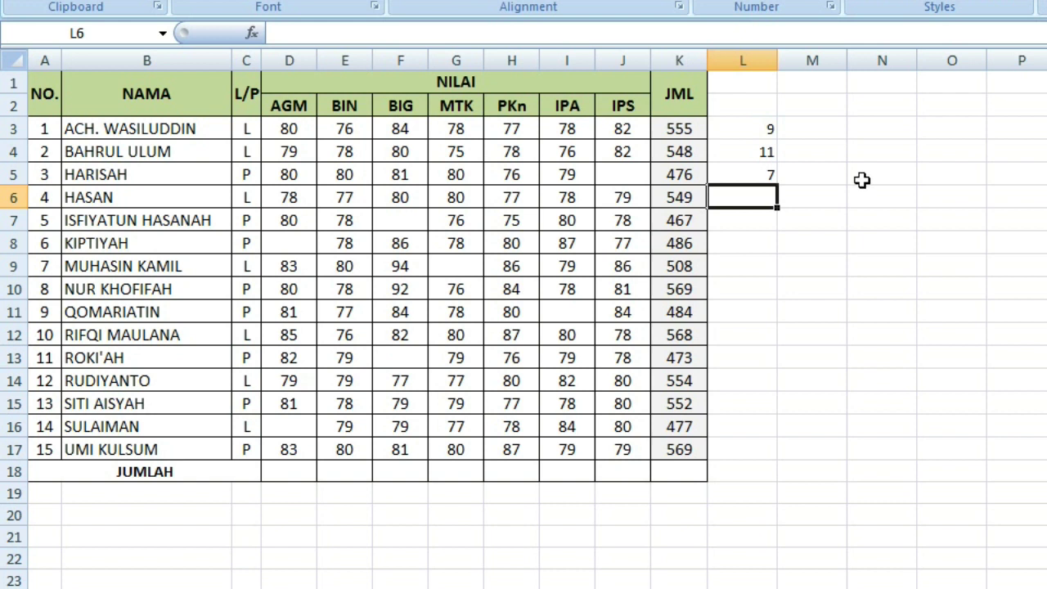
# - Inspect blank cells D8, D16, F7, F13, G9, I11 and J5 against the COUNTBLANK formula in L5, closing the Windows color scheme prompt
pyautogui.click(764, 172)
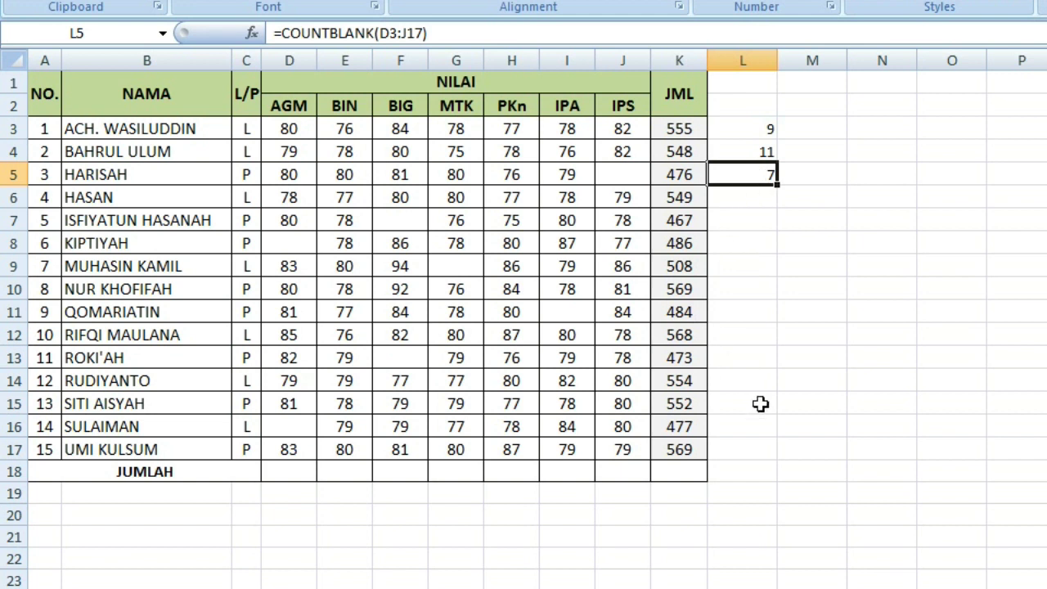
pyautogui.click(301, 245)
pyautogui.click(300, 423)
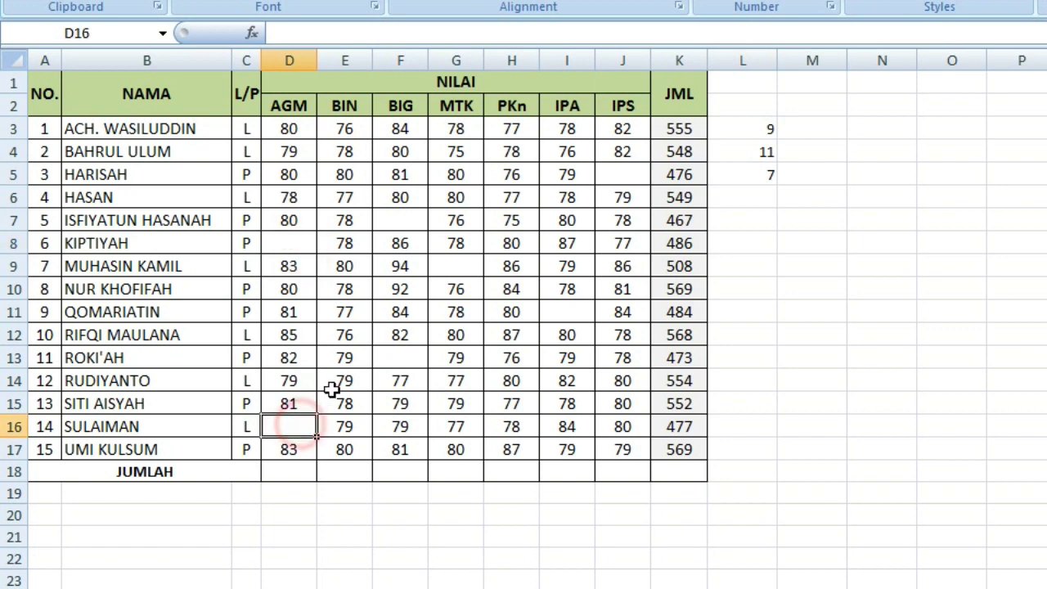
pyautogui.click(405, 224)
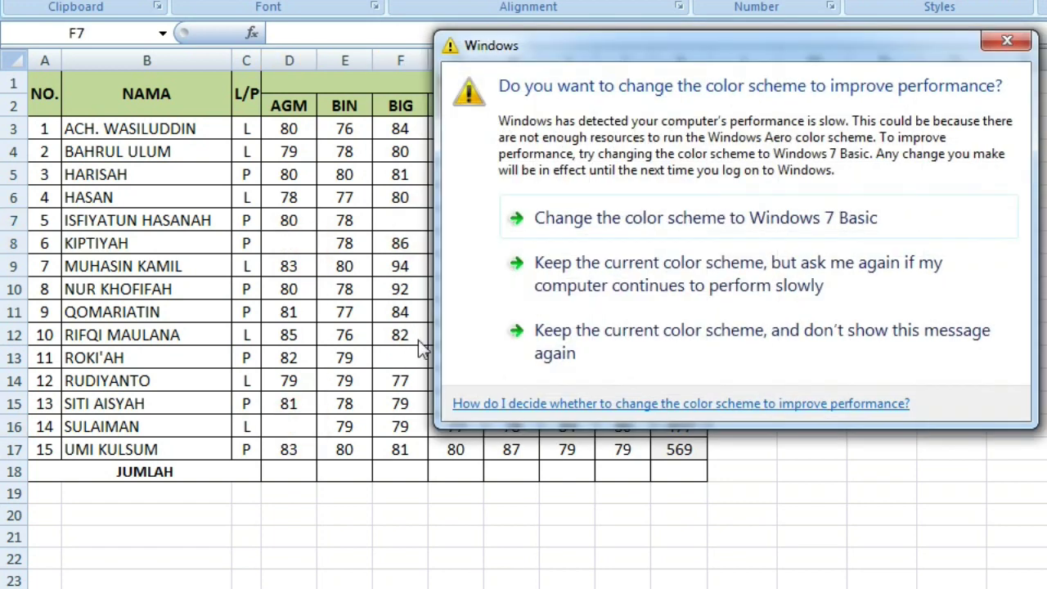
pyautogui.click(1020, 46)
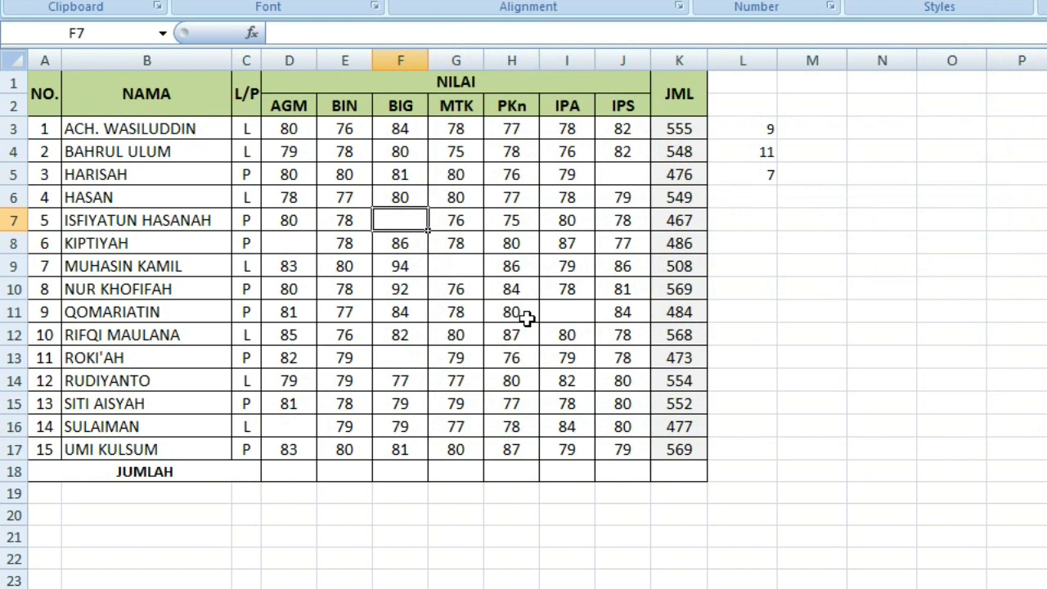
pyautogui.click(407, 358)
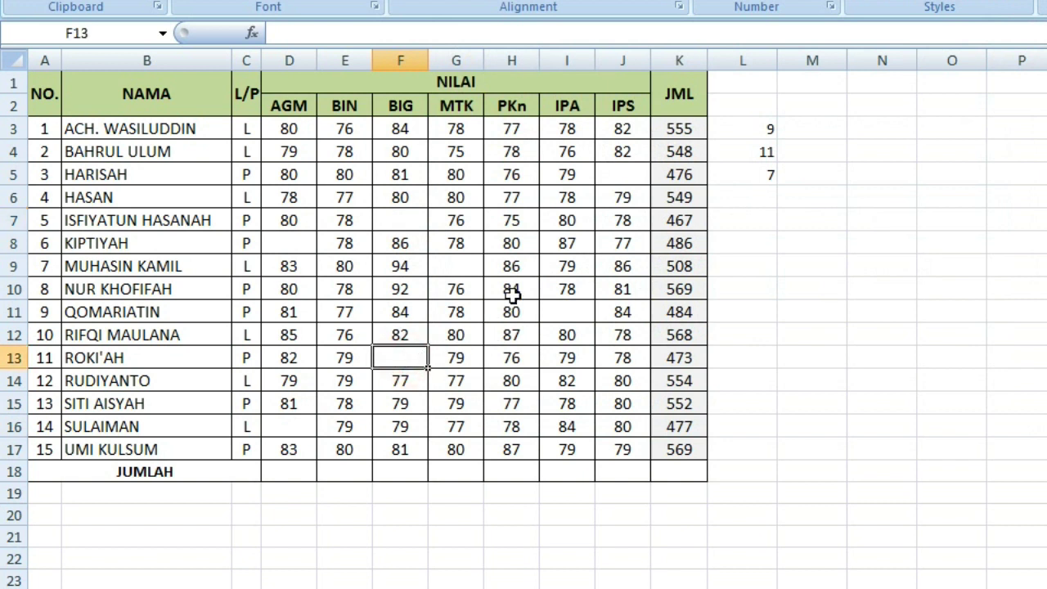
pyautogui.click(463, 264)
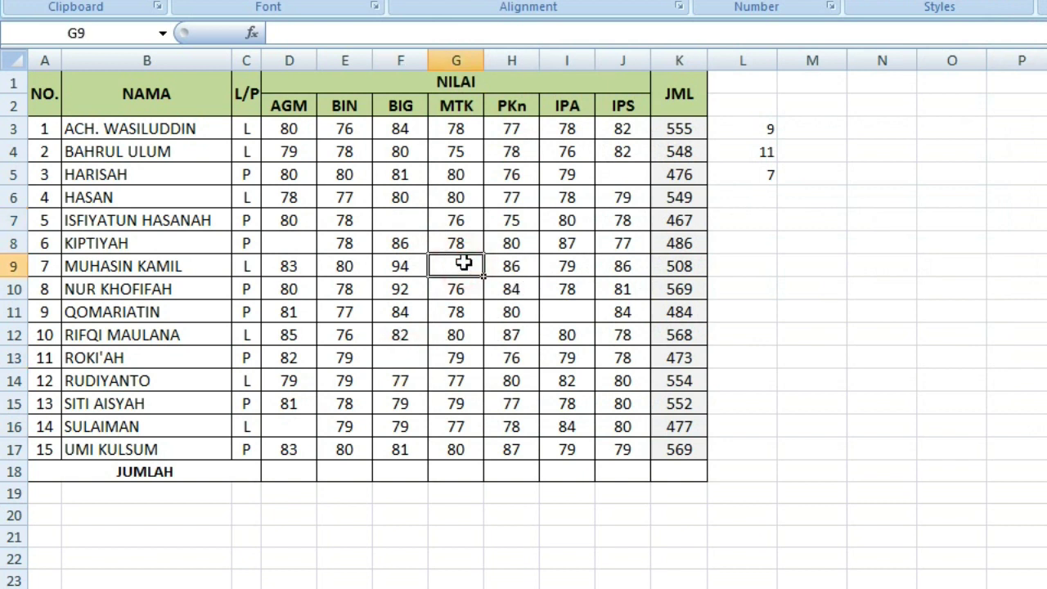
pyautogui.click(562, 311)
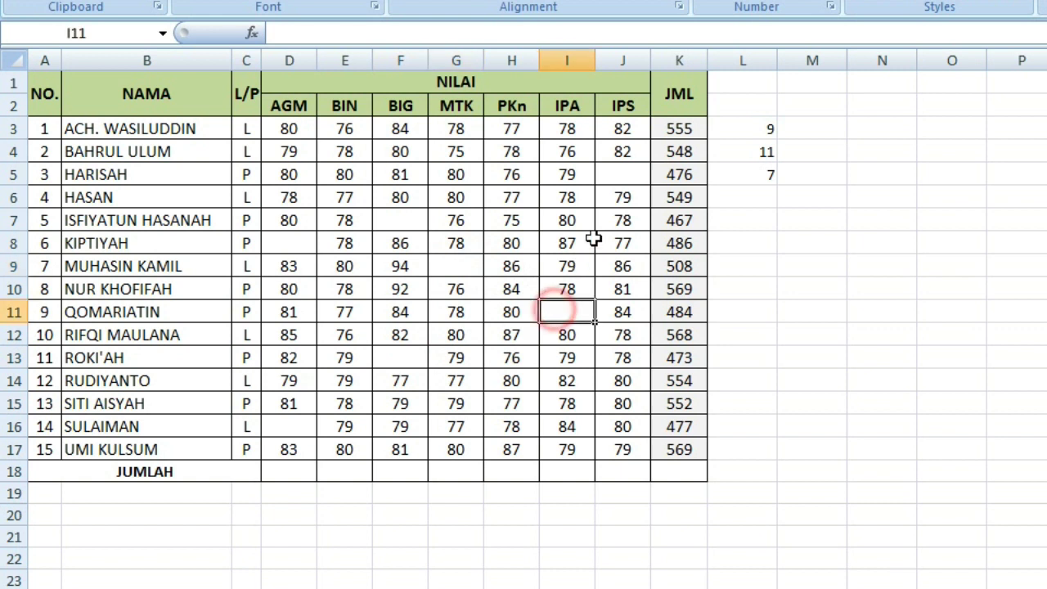
pyautogui.click(619, 175)
pyautogui.click(759, 176)
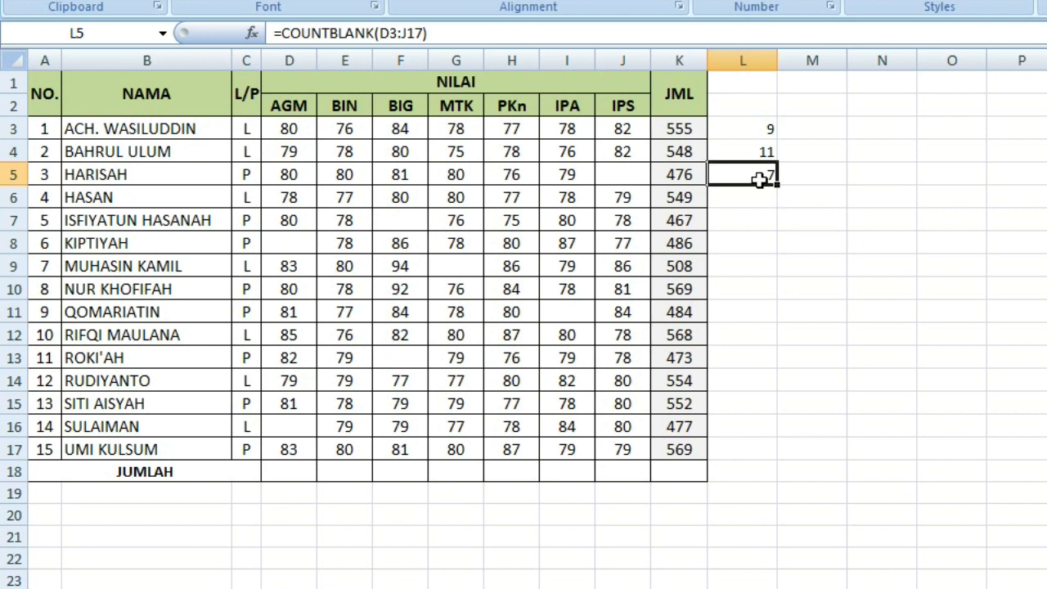
# - Select the empty cell L6 below the COUNTBLANK formula for the next counting formula
pyautogui.click(768, 219)
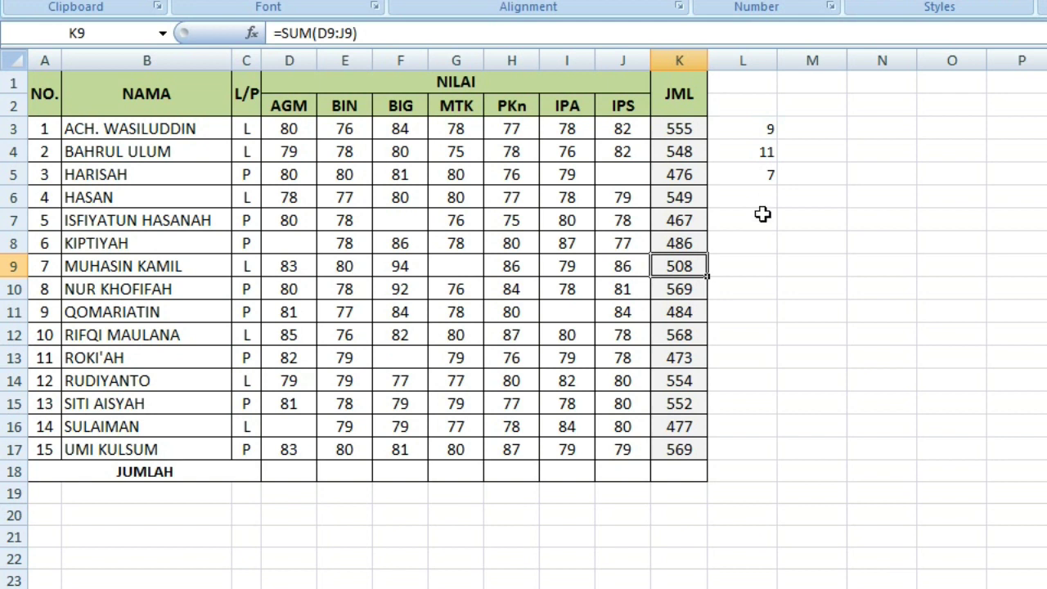
pyautogui.click(790, 215)
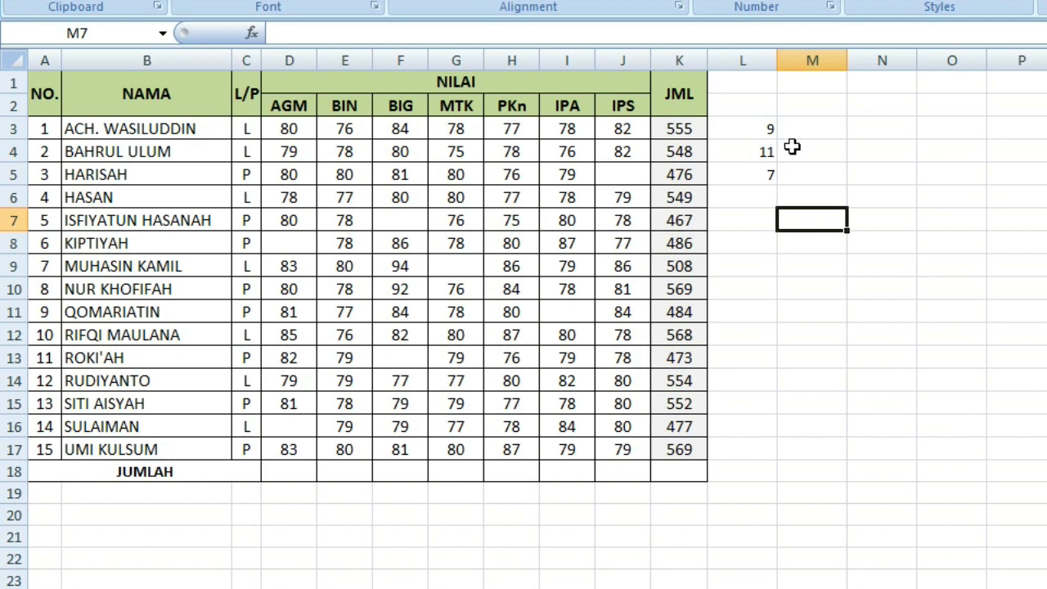
pyautogui.click(771, 193)
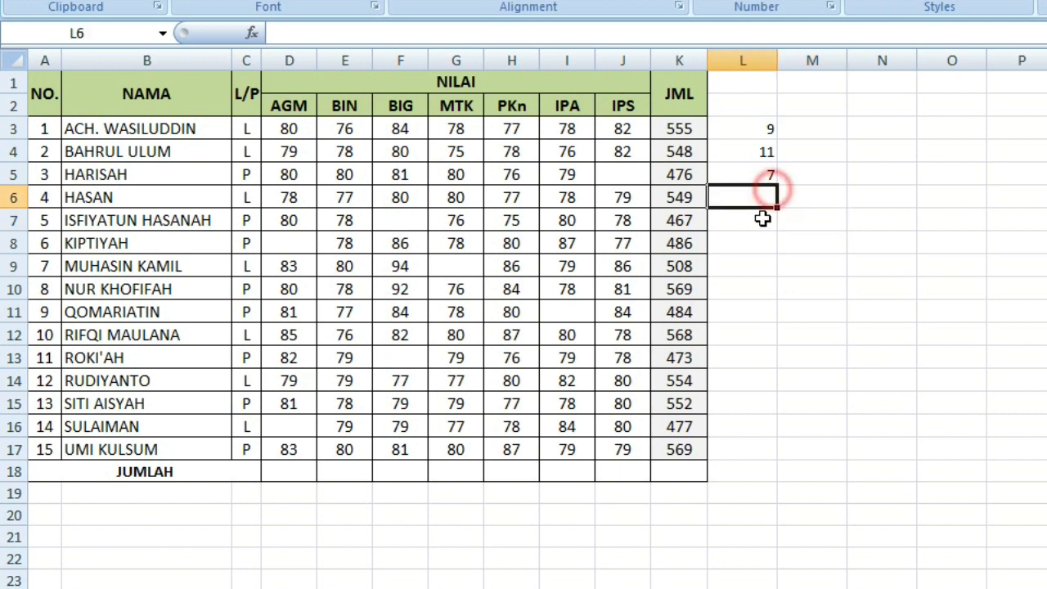